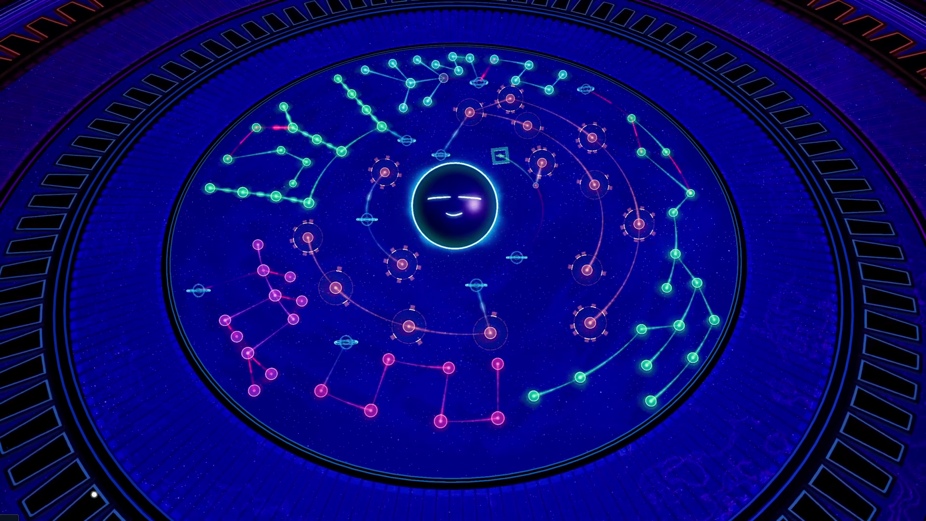
Survey the note chains on layer 0 around the central planet, up close and as a whole
mouse_move(218, 500)
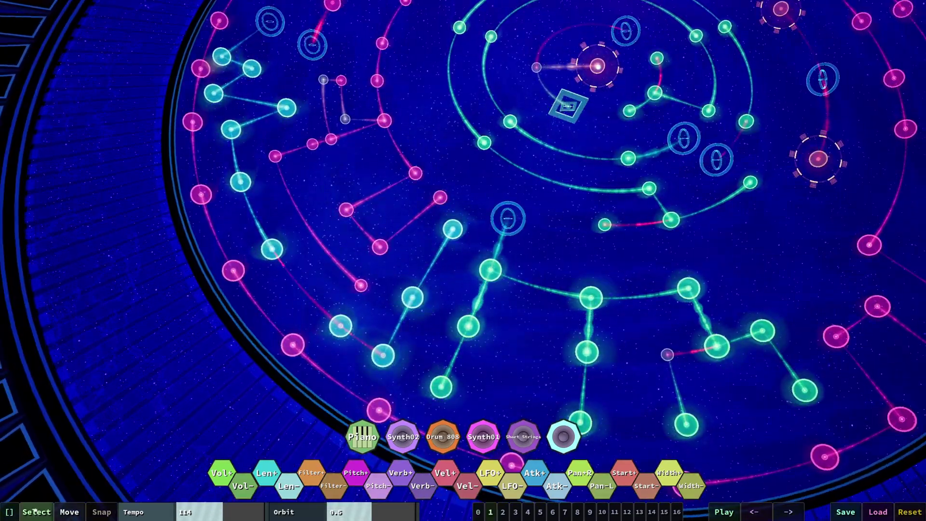
key("d")
key("s")
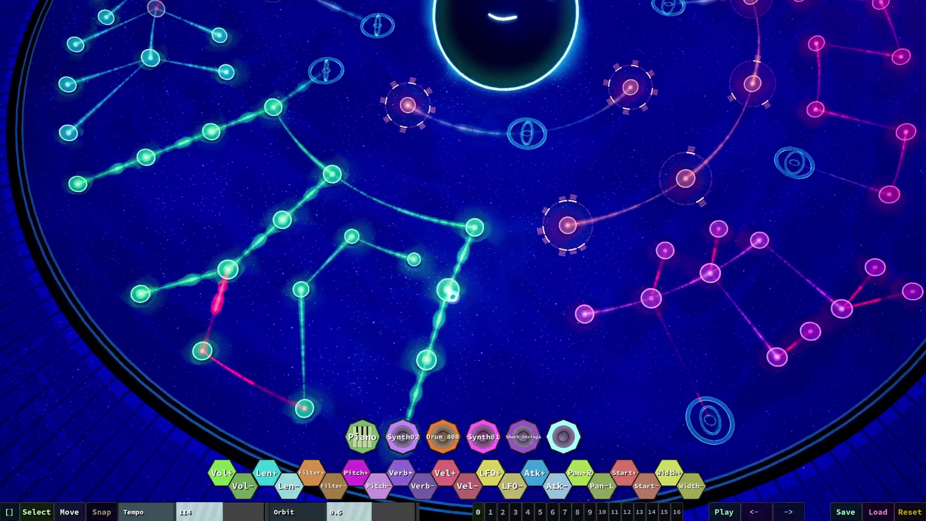
scroll(453, 296, "up", 5)
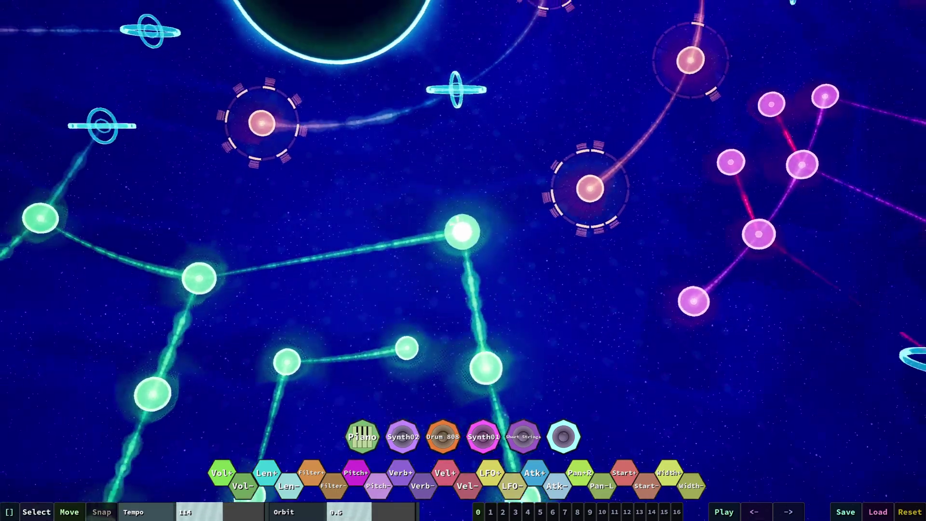
scroll(458, 224, "down", 6)
middle_click_drag(505, 266, 360, 186)
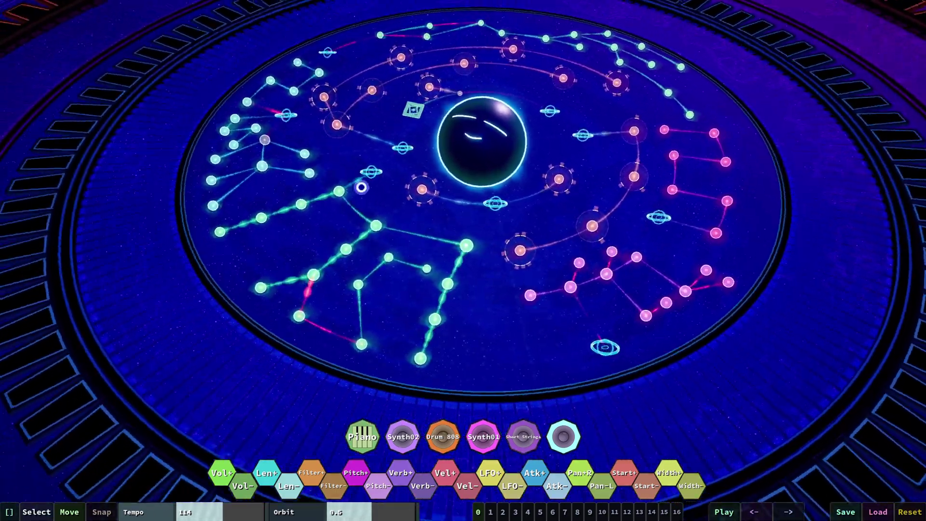
scroll(436, 233, "up", 3)
Switch to selection mode and unlink the inner end node of the thick green piano chain from the neighbouring chain
left_click(419, 237)
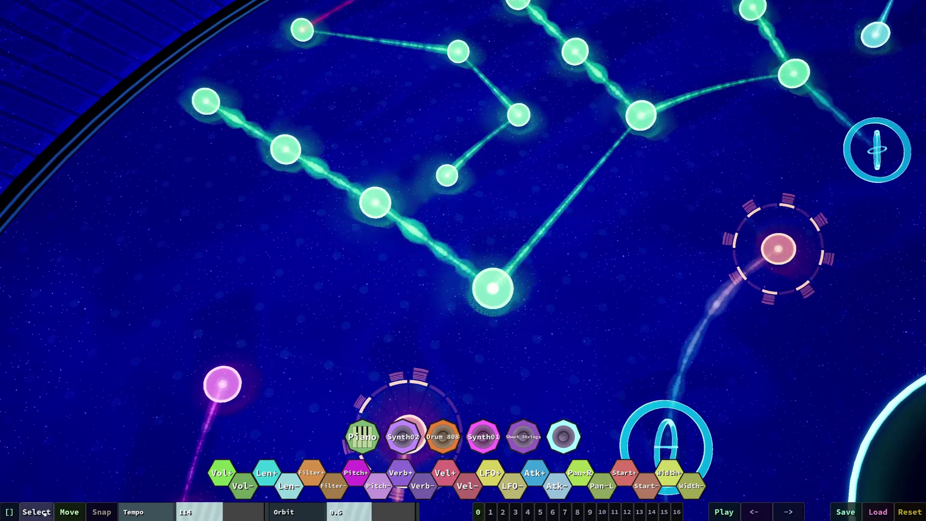
left_click(47, 512)
left_click(489, 291)
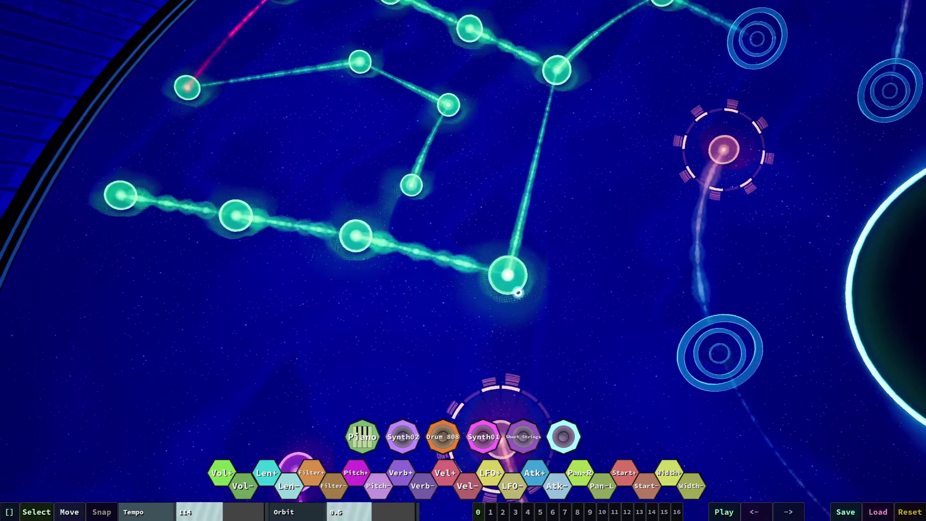
left_click(516, 291)
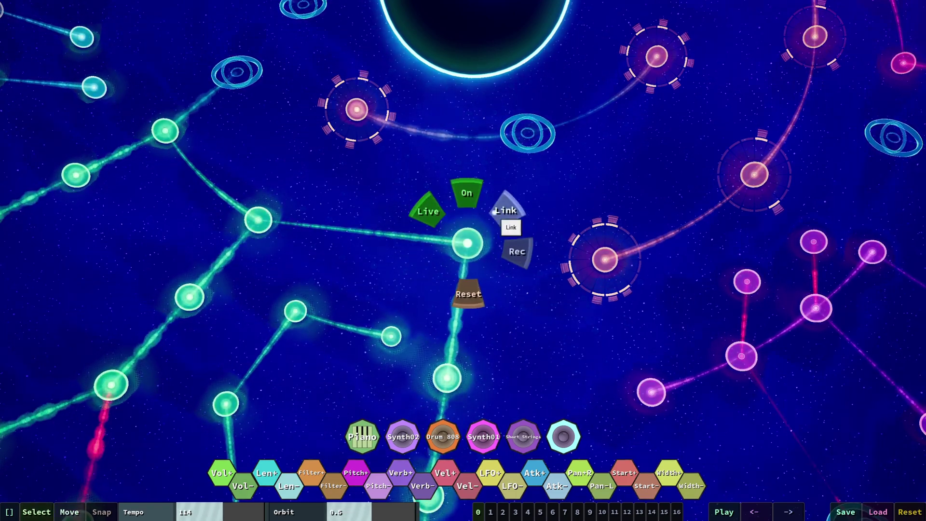
left_click(505, 212)
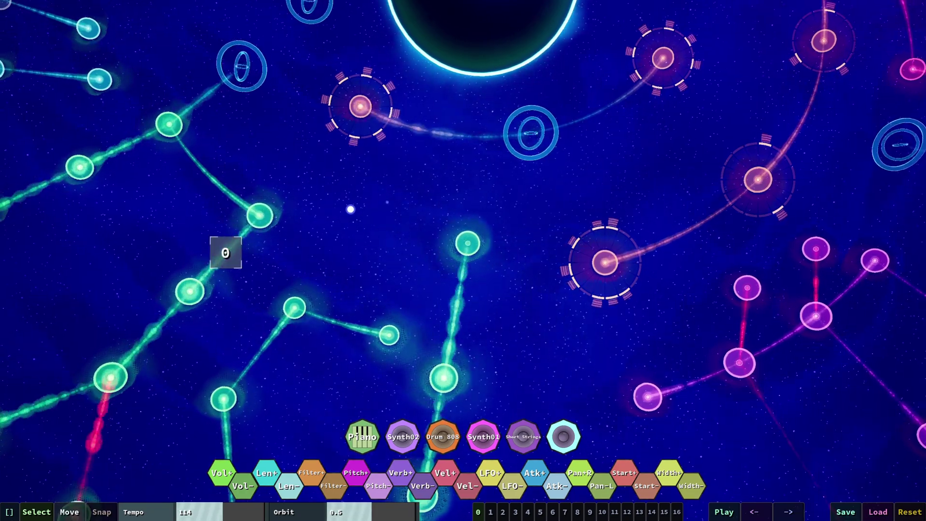
Stack extra Atk+ modifiers on the first piano node of the unlinked green chain and close its modifier grid
scroll(367, 229, "up", 12)
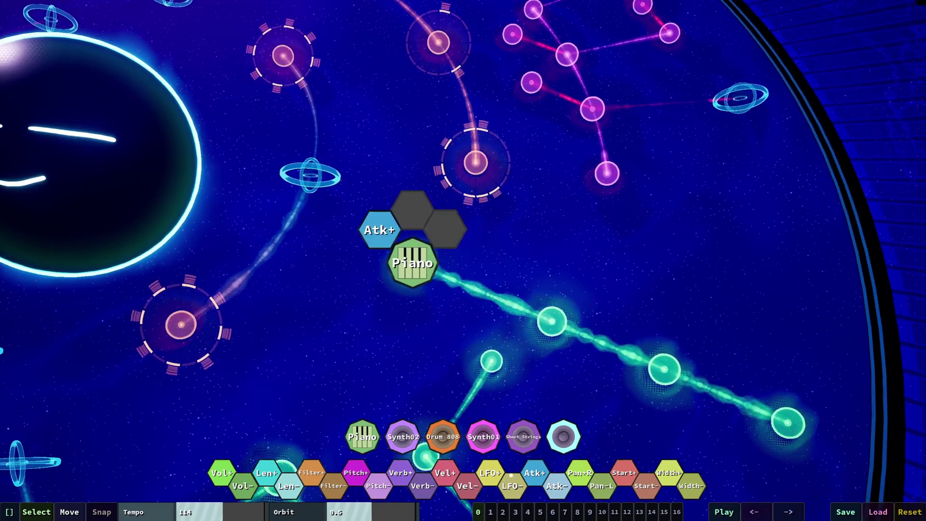
left_click_drag(535, 473, 409, 233)
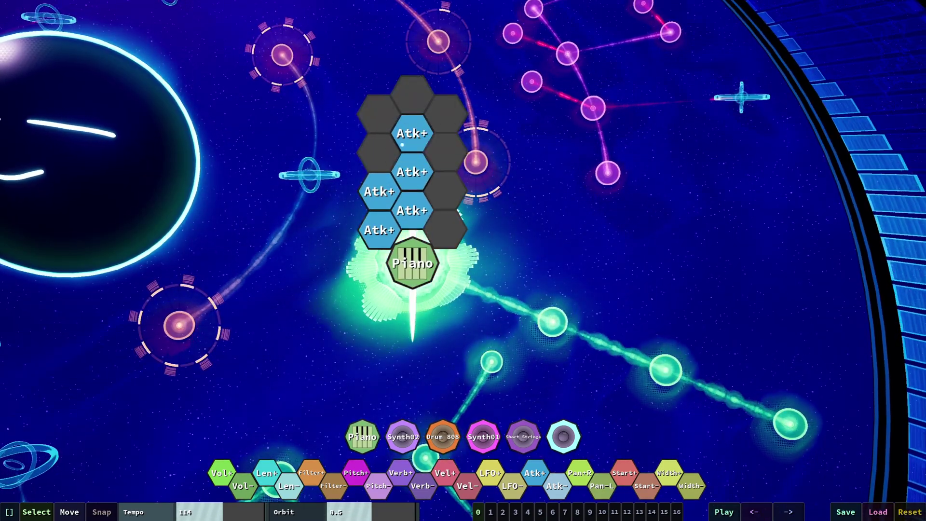
left_click(600, 232)
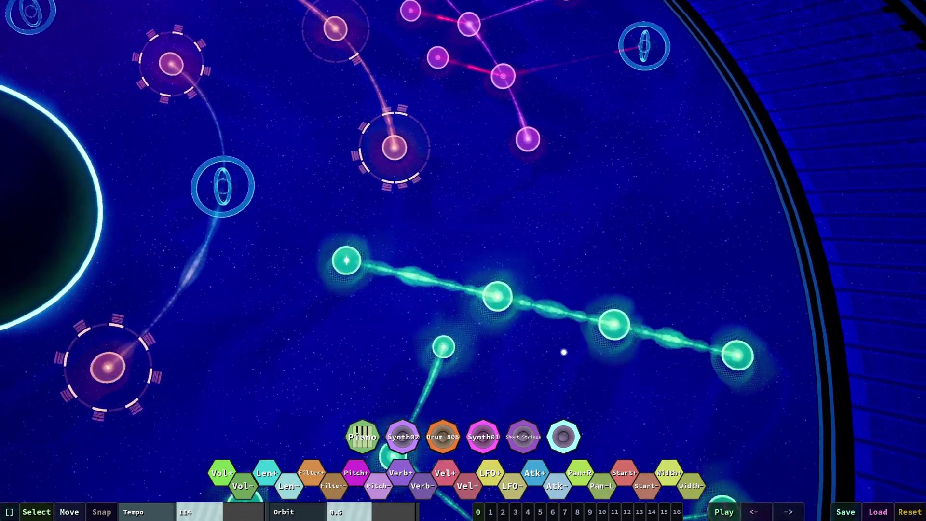
Add LFO+ modifiers to the second piano node of the unlinked green chain and close its grid
left_click(472, 301)
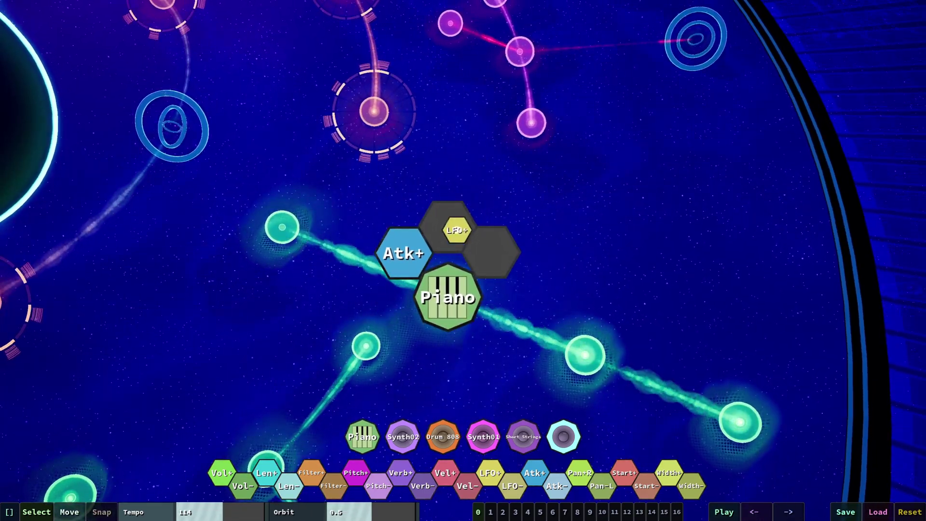
left_click(457, 230)
left_click(492, 202)
left_click(593, 270)
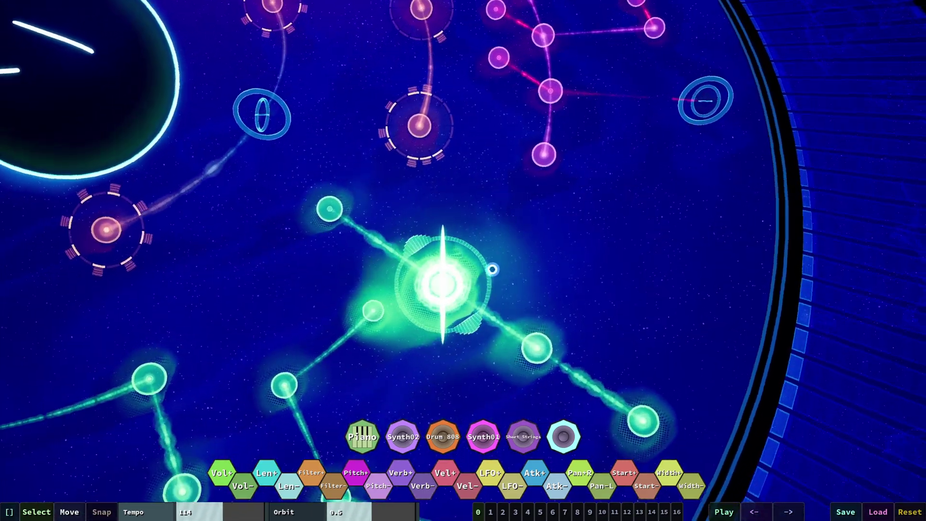
Stack six Start+ modifiers beside the Atk+ on the third piano node of the unlinked green chain
left_click(532, 337)
left_click(624, 472)
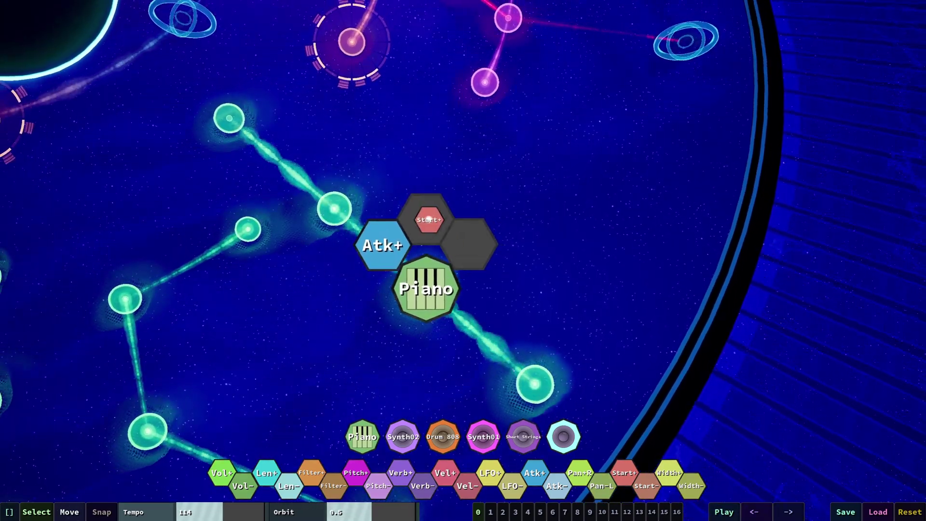
left_click(428, 220)
left_click(464, 239)
left_click(464, 198)
left_click(441, 173)
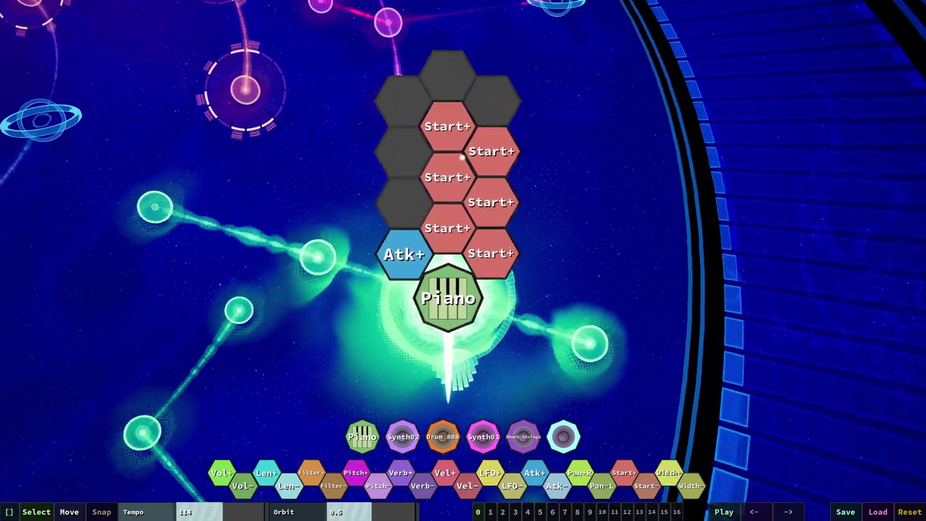
Remove the upper Start+ modifiers from the third piano node and close its modifier grid
left_click(452, 134)
left_click(492, 155)
left_click(456, 178)
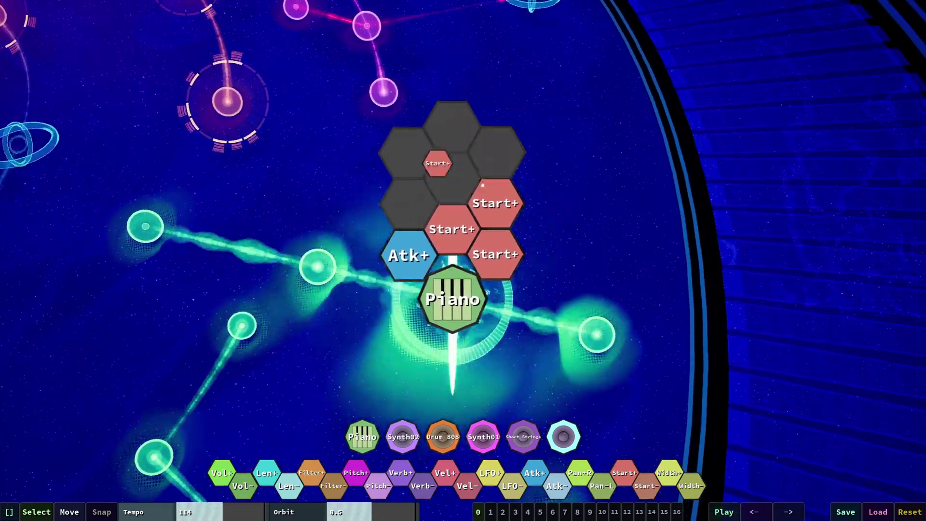
left_click(551, 219)
Inspect the modifier grids of the last three piano nodes on the green chain attached to the ringed emitter
middle_click_drag(93, 262, 535, 245)
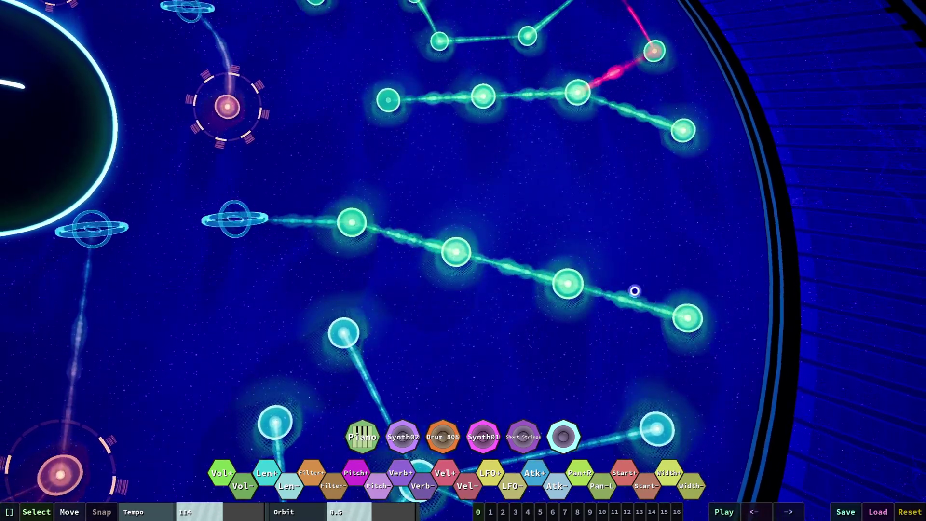
left_click(459, 256)
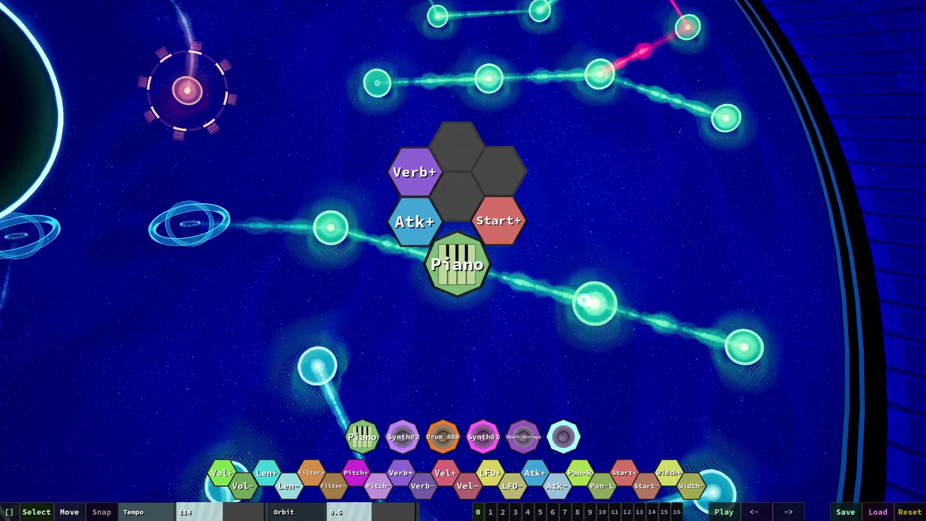
left_click(583, 300)
left_click(752, 358)
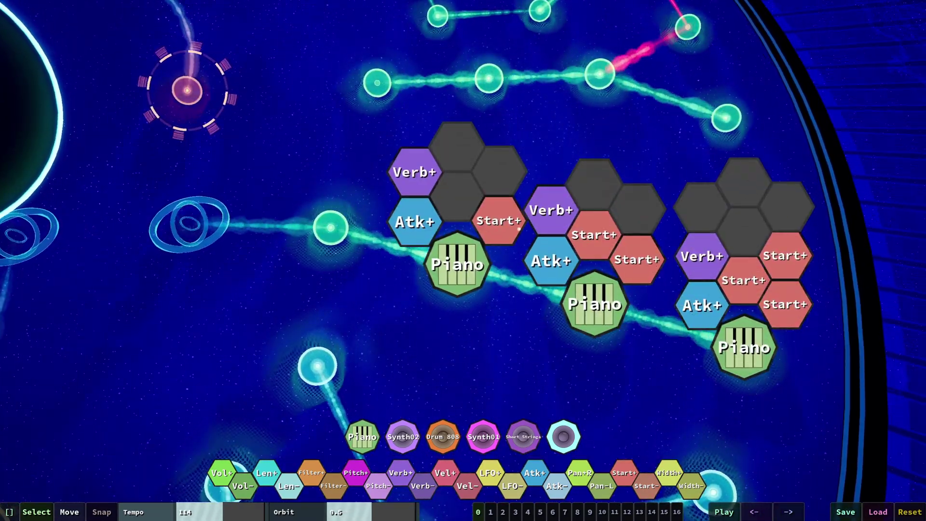
left_click(482, 372)
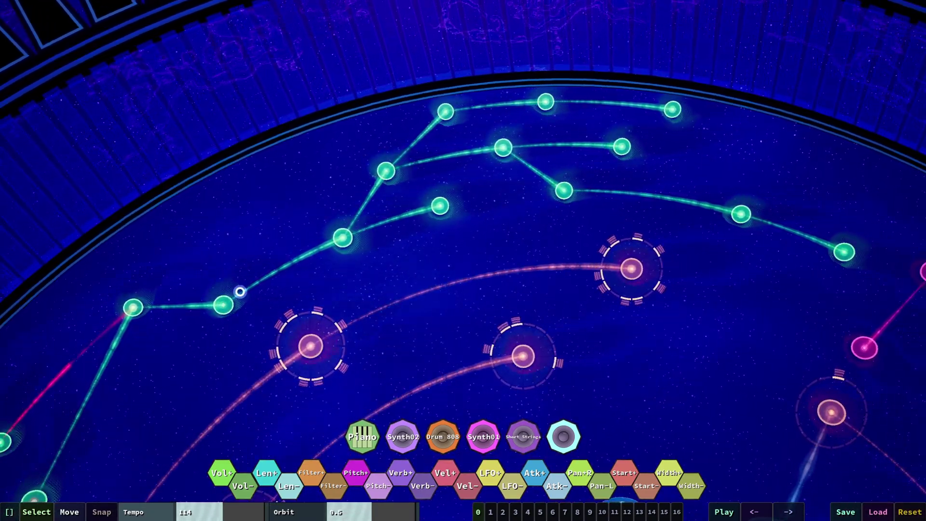
Play the thin branching green chain from its inner node and inspect the piano modifiers on its longest branch
left_click(224, 305)
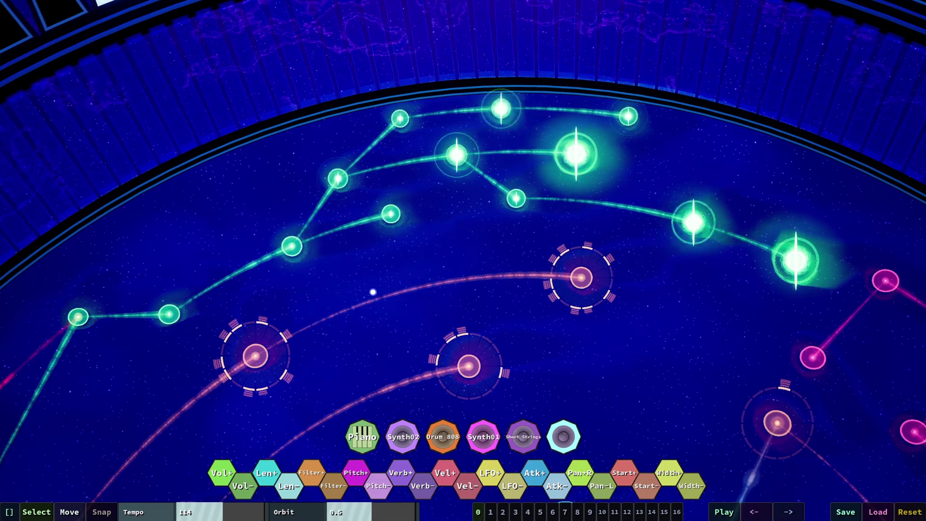
scroll(319, 284, "up", 1)
key("a")
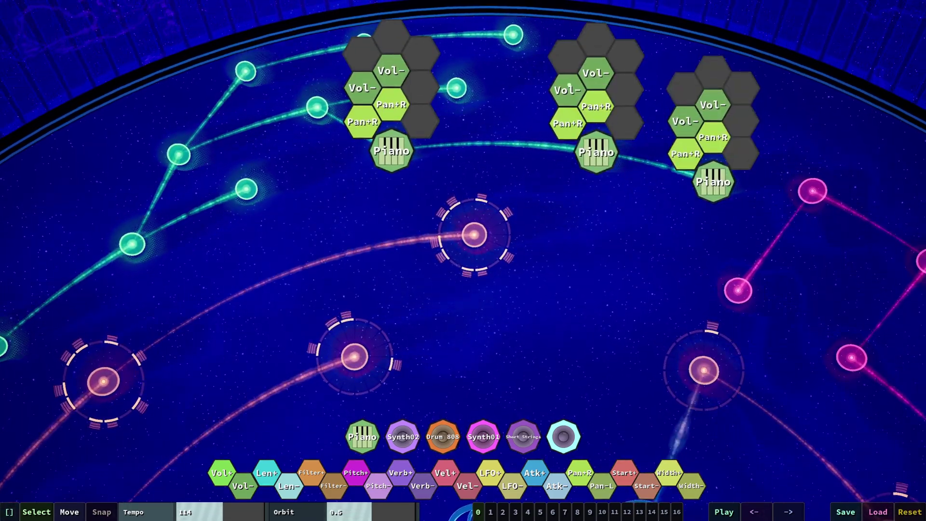
Stack Filter+ modifiers on the first four Synth02 nodes of the pink zigzag chain and play it from its first node
scroll(529, 165, "down", 3)
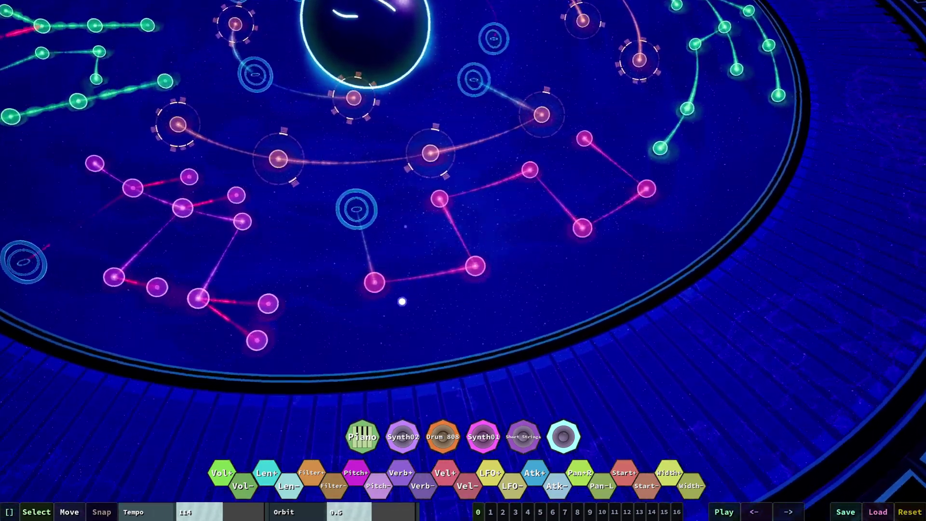
scroll(409, 265, "up", 3)
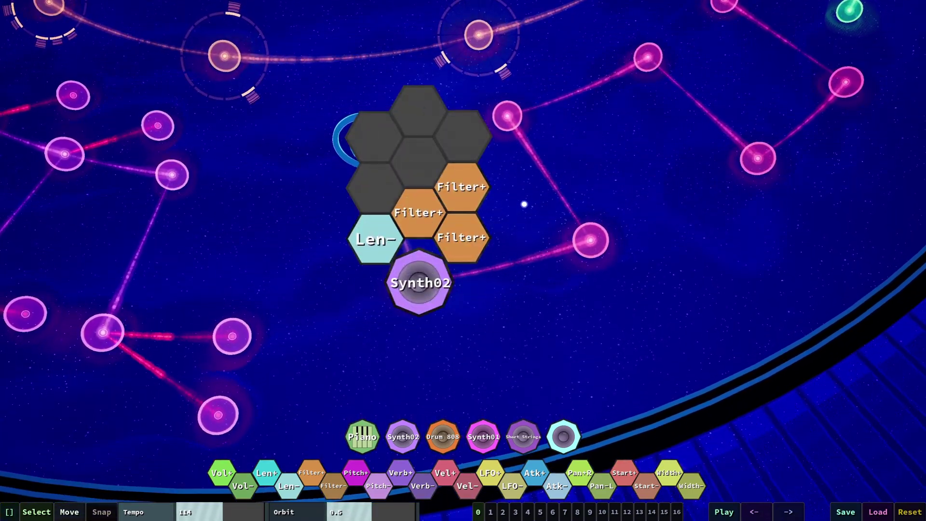
left_click(525, 232)
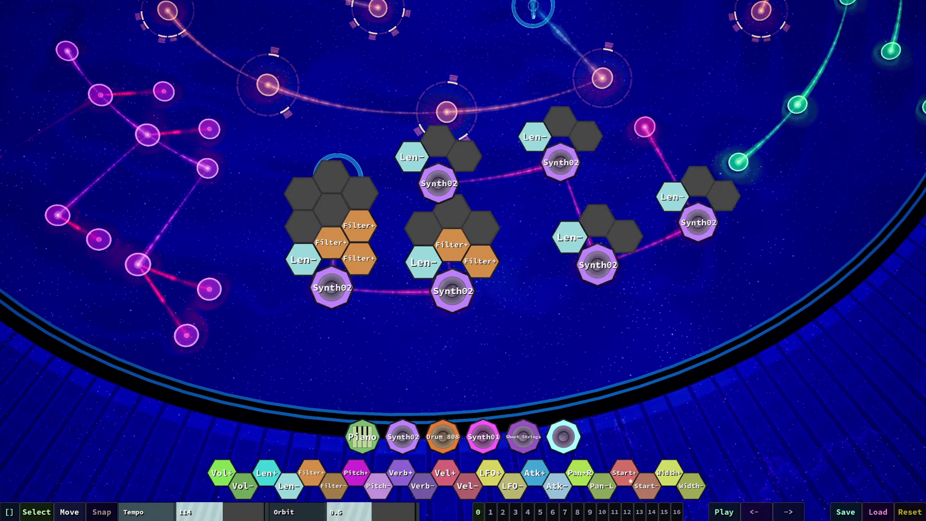
left_click(331, 209)
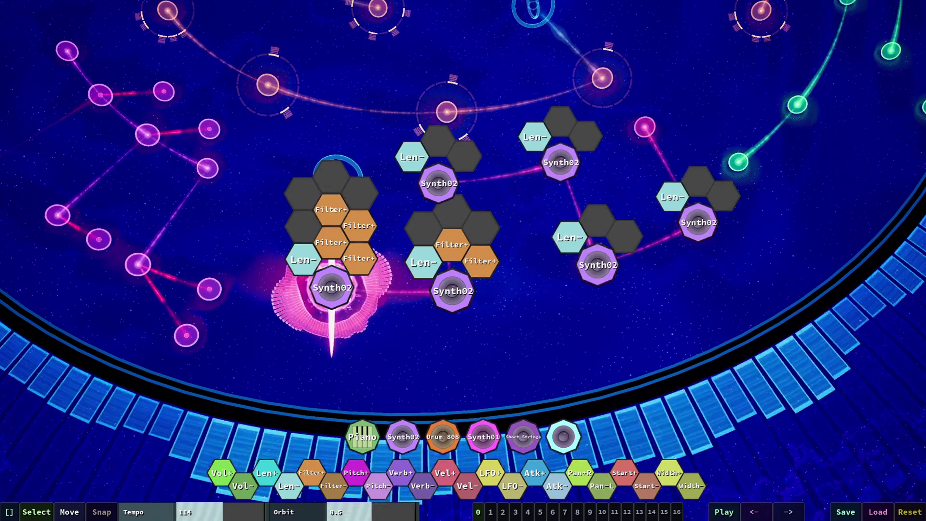
left_click(360, 193)
left_click(452, 218)
left_click(472, 223)
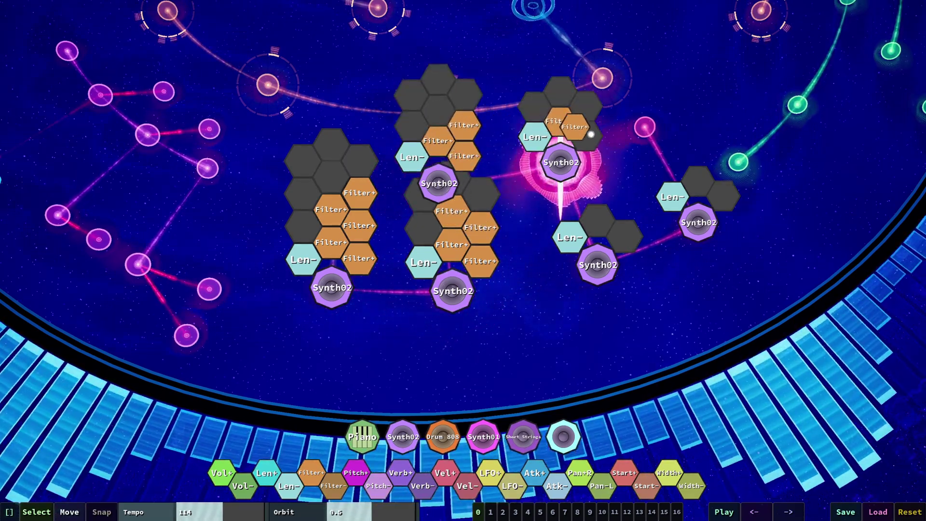
left_click(477, 328)
left_click(333, 288)
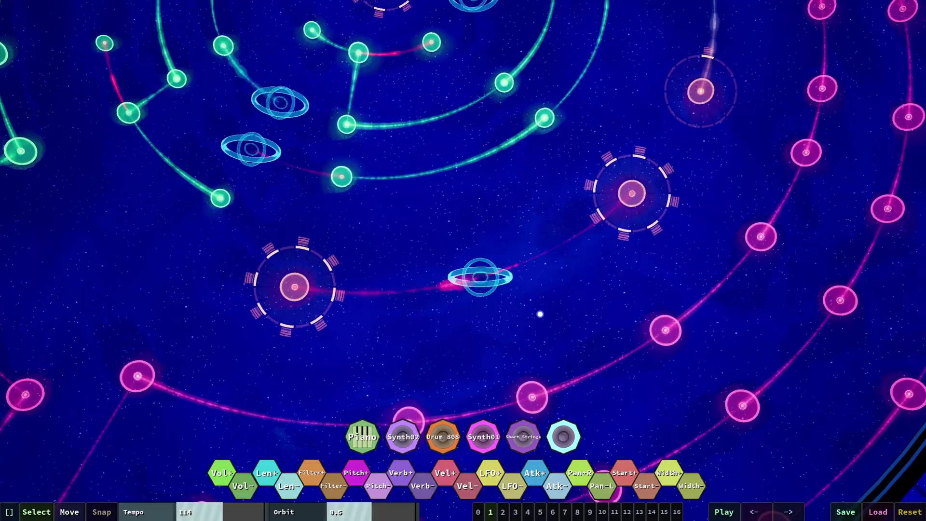
Examine the green spiral chains on layer 1 and open the options of the square portal near their centre
scroll(539, 314, "down", 3)
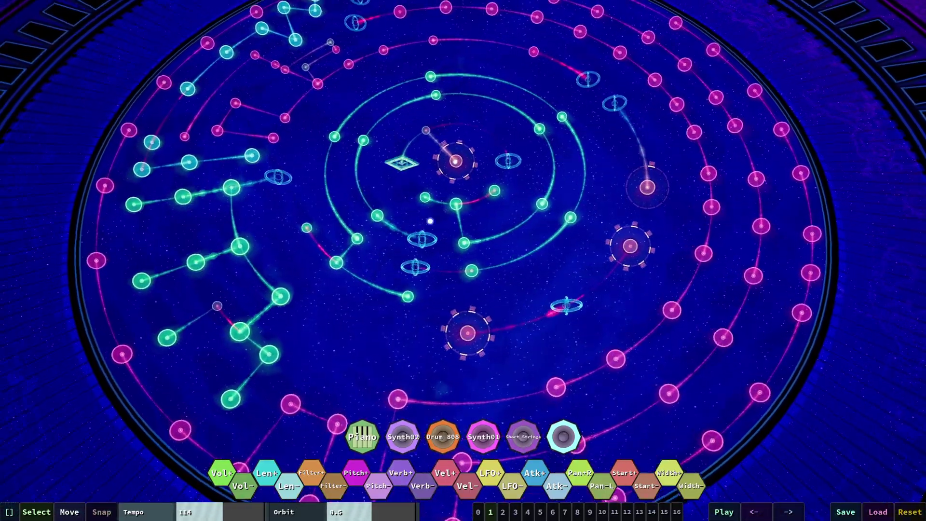
scroll(350, 165, "up", 5)
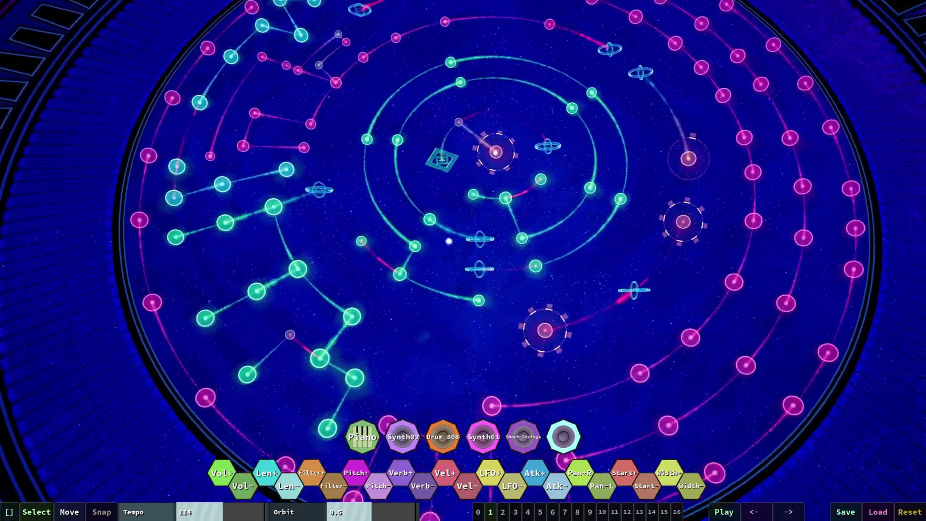
middle_click_drag(380, 222, 471, 215)
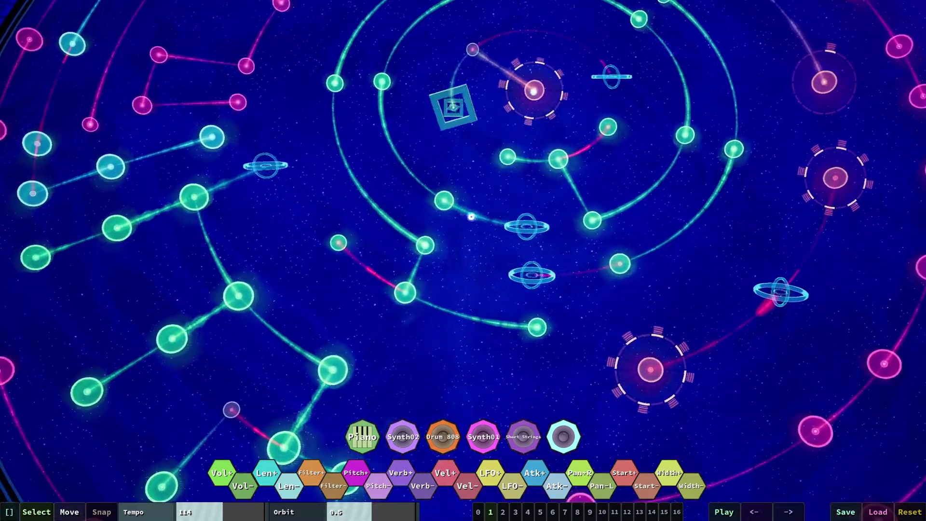
scroll(250, 149, "up", 2)
middle_click_drag(251, 149, 352, 219)
scroll(353, 219, "up", 5)
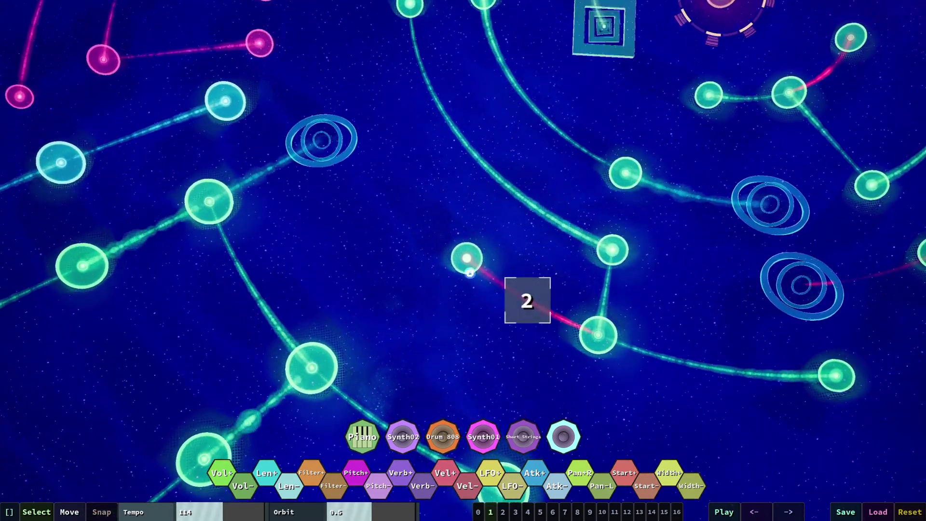
middle_click_drag(462, 303, 623, 332)
middle_click_drag(646, 300, 565, 282)
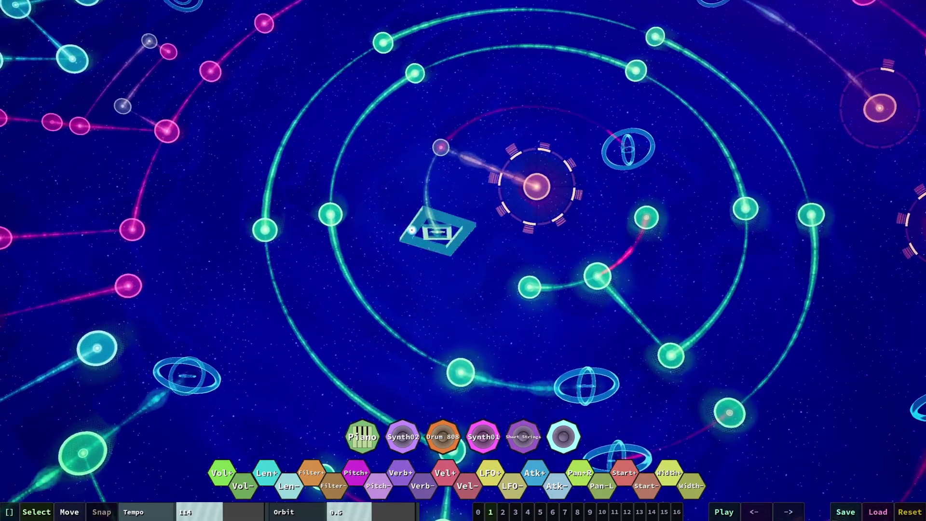
left_click(448, 248)
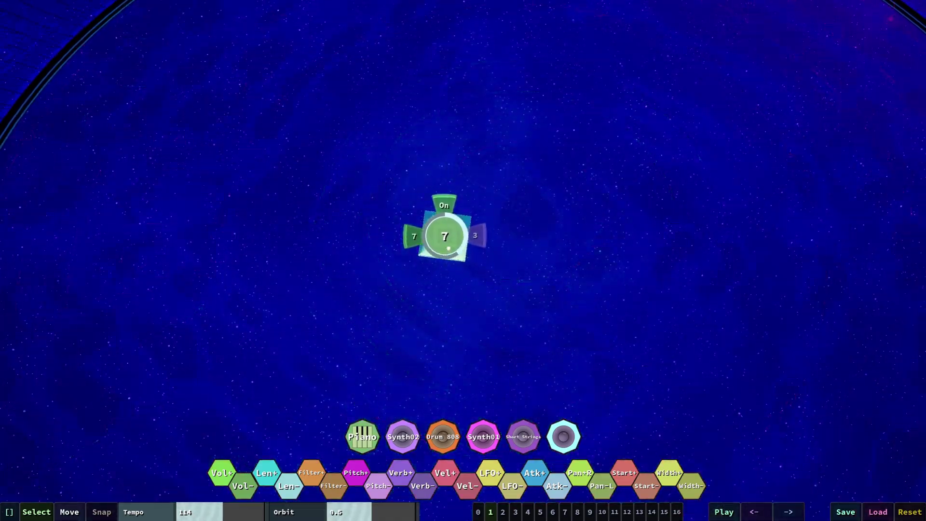
scroll(448, 248, "down", 5)
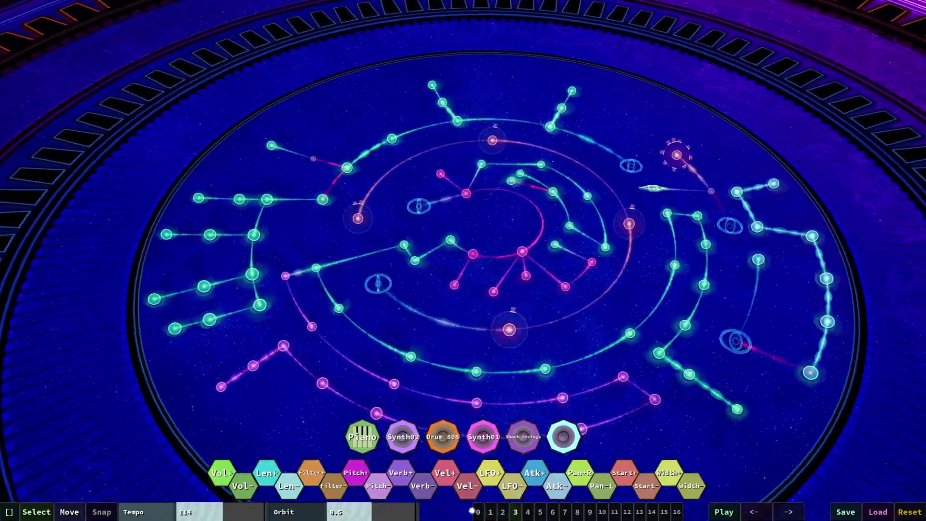
Switch layers and examine the drum sequencer chain and its blue ringed emitter on layer 0
left_click(487, 514)
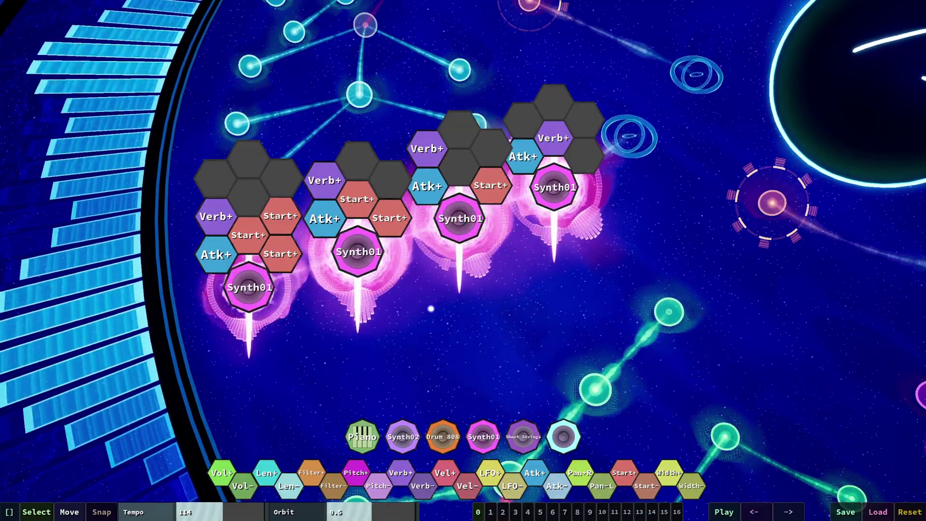
scroll(539, 245, "down", 5)
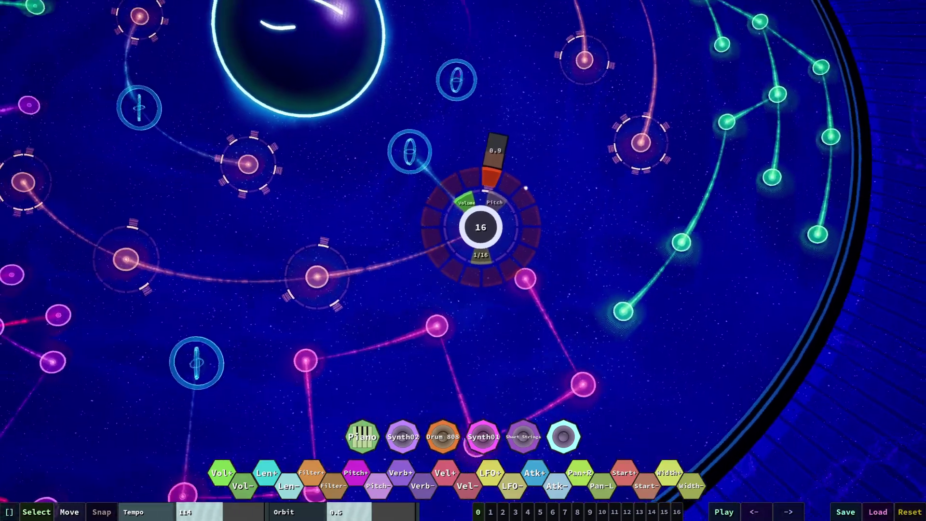
middle_click_drag(531, 189, 639, 201)
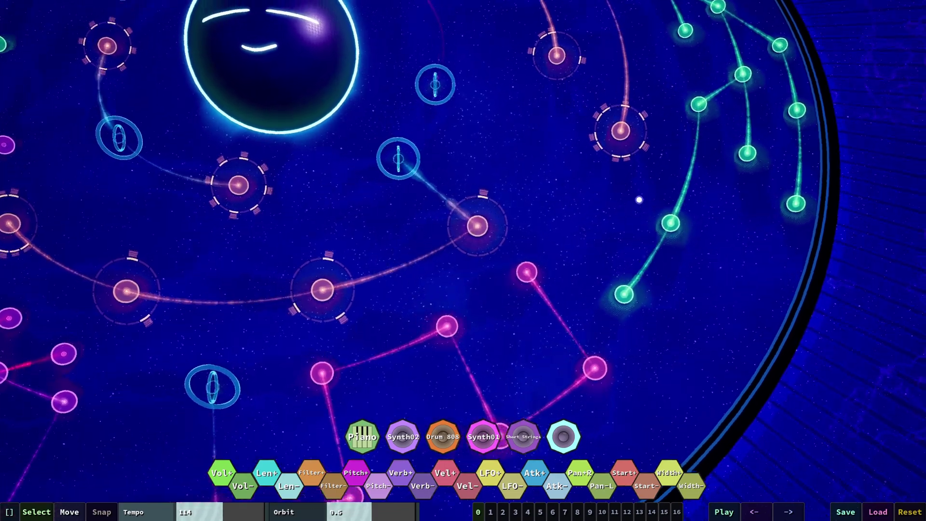
scroll(492, 210, "up", 2)
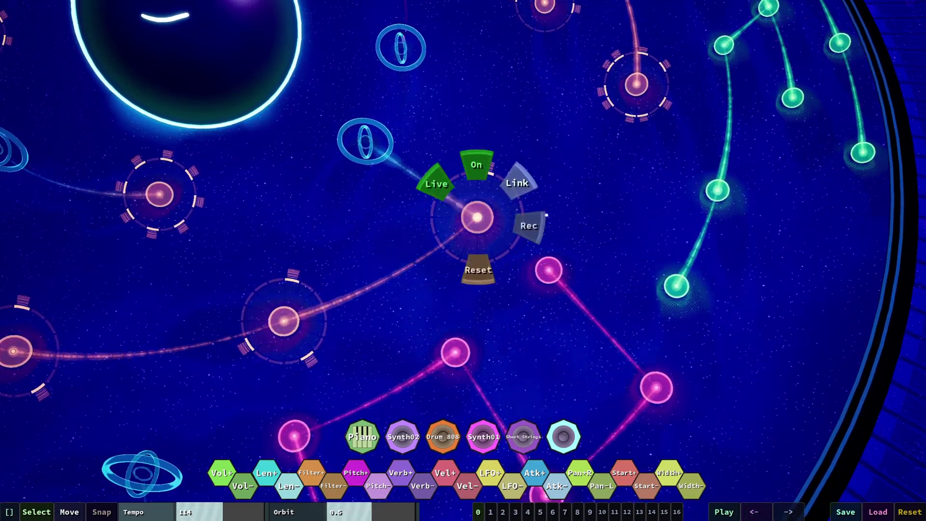
scroll(538, 217, "down", 3)
middle_click_drag(537, 217, 411, 242)
scroll(415, 221, "down", 3)
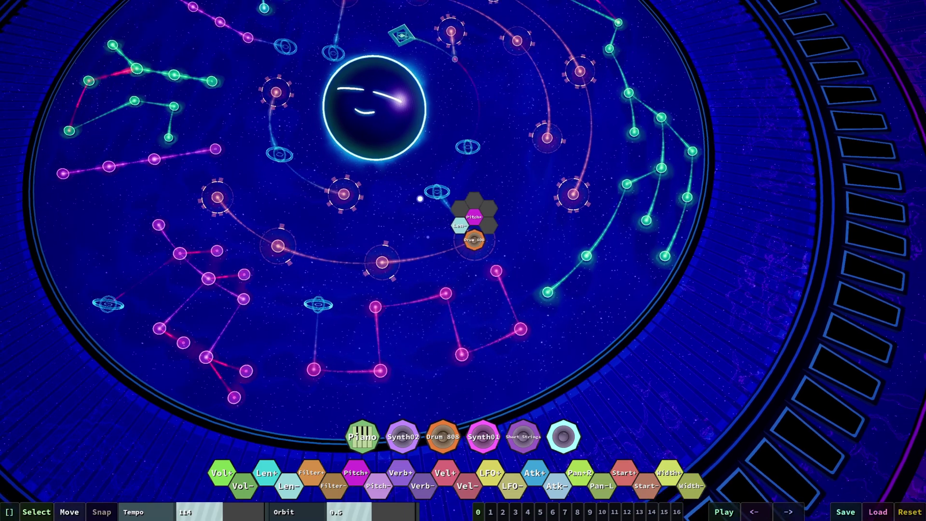
middle_click_drag(424, 188, 447, 196)
scroll(446, 196, "up", 3)
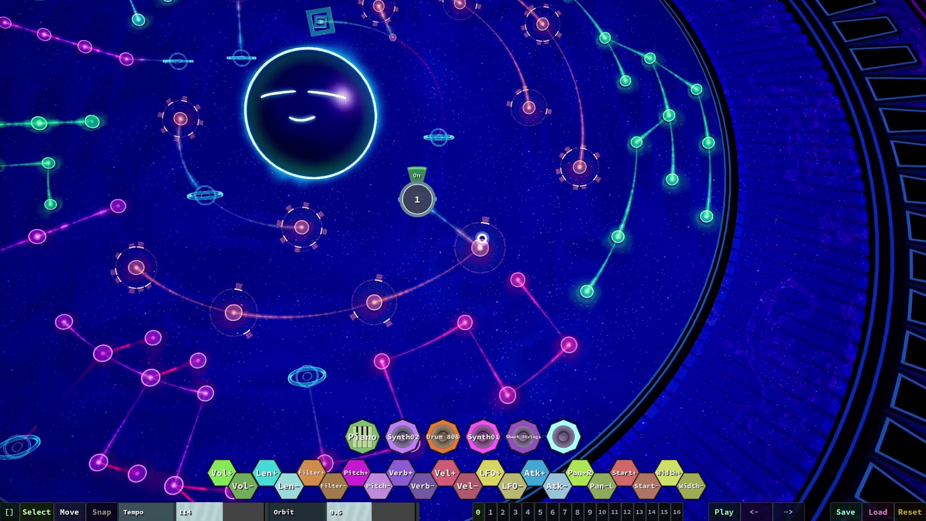
Raise the number on the blue ringed emitter linked to the last drum sequencer to 5 and higher
left_click(472, 243)
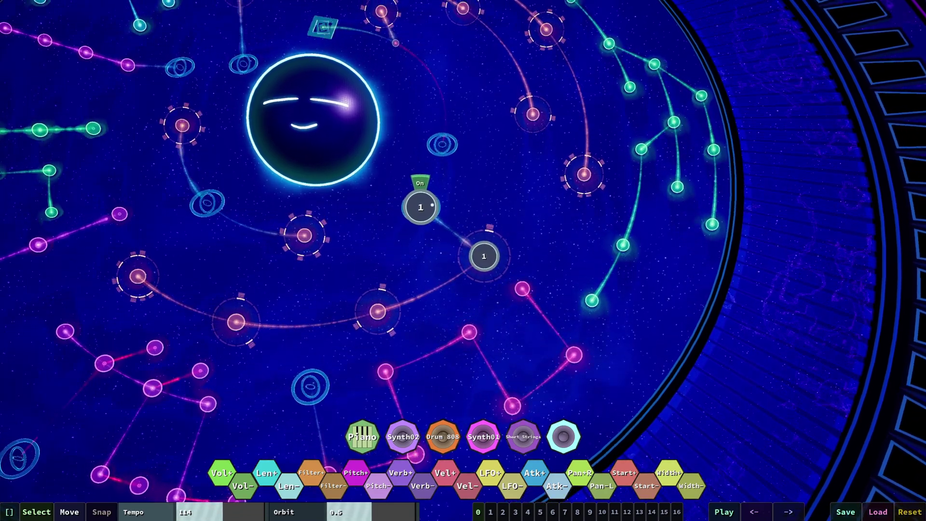
scroll(426, 207, "up", 2)
scroll(425, 208, "up", 3)
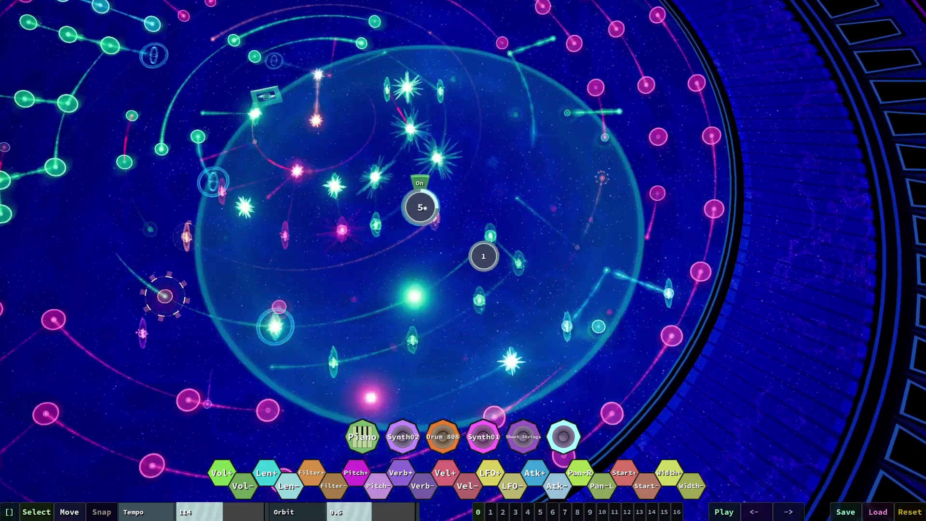
scroll(489, 257, "up", 3)
scroll(489, 257, "up", 2)
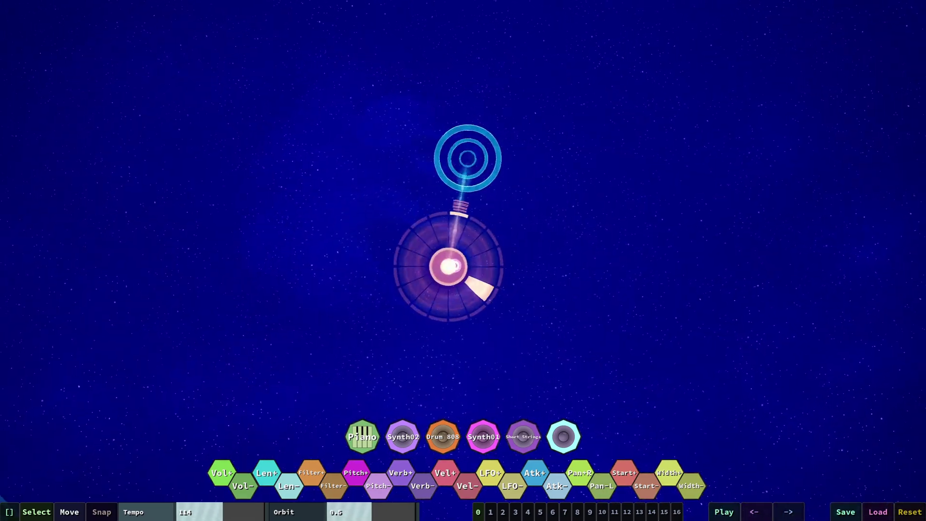
Add a second drum sequencer and reattach the start of its link to the blue ringed emitter
left_click(535, 249)
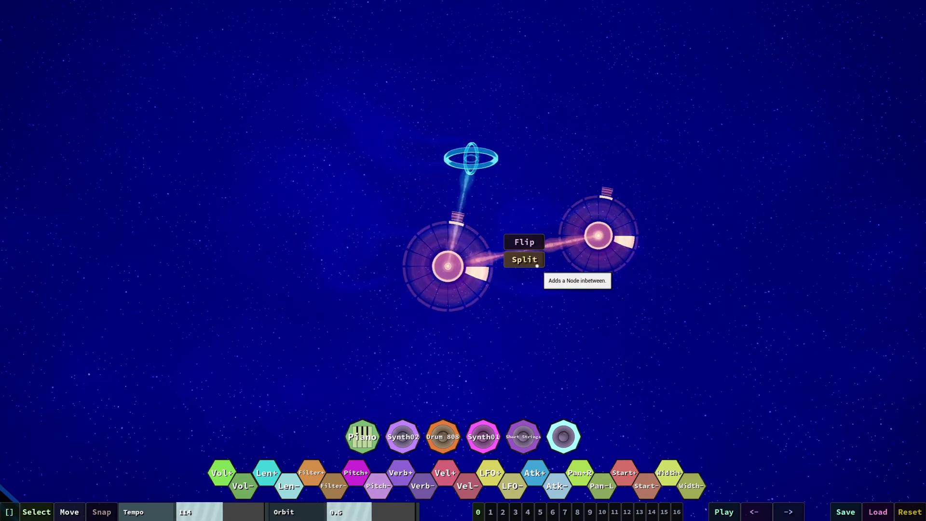
left_click(557, 253)
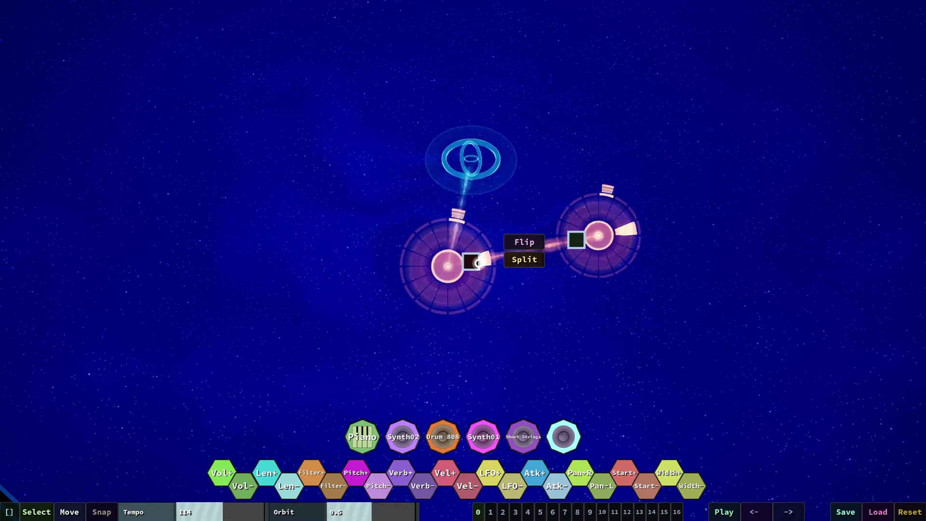
left_click_drag(475, 261, 494, 241)
right_click_drag(596, 162, 351, 153)
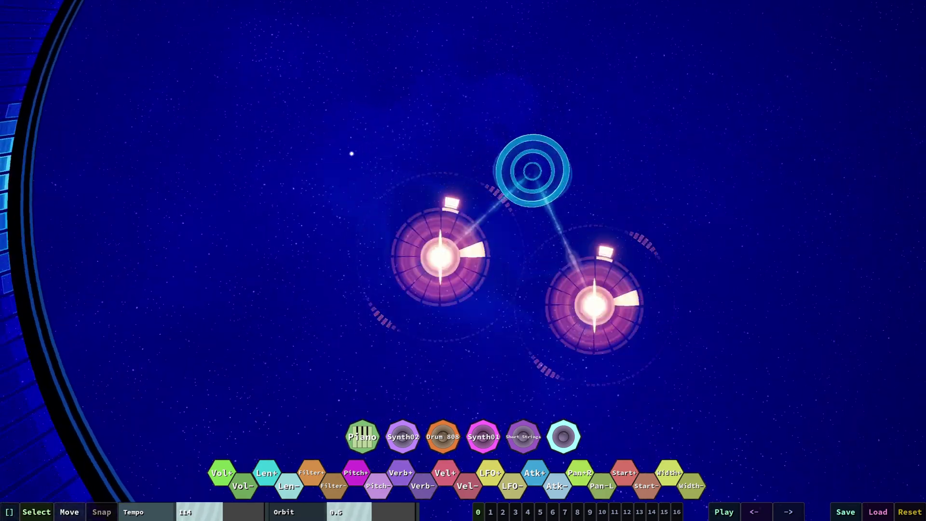
Remove the Len- and Pitch+ modifiers from the second Drum 808 node
mouse_move(568, 305)
left_click_drag(579, 318, 609, 282)
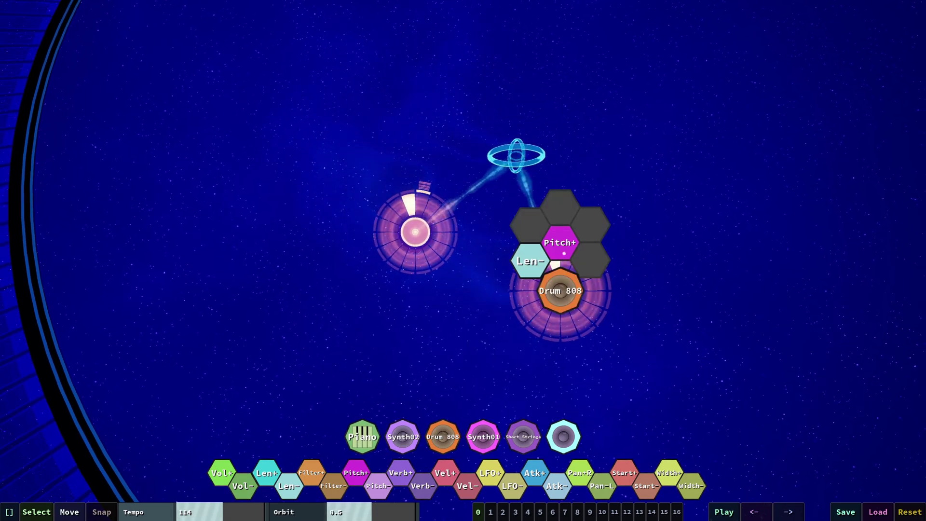
left_click_drag(530, 260, 627, 255)
left_click_drag(556, 248, 687, 250)
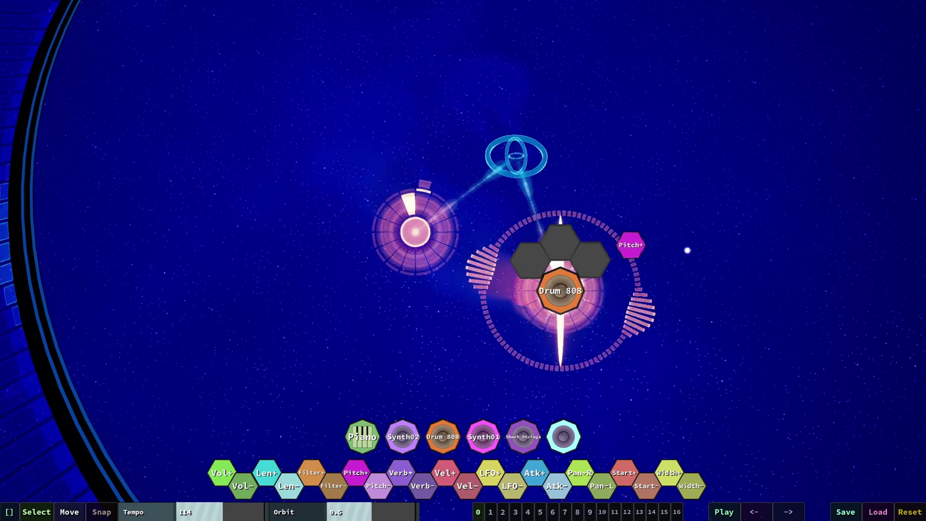
Set the second drum sequencer to trigger only on steps 5 and 13
mouse_move(585, 262)
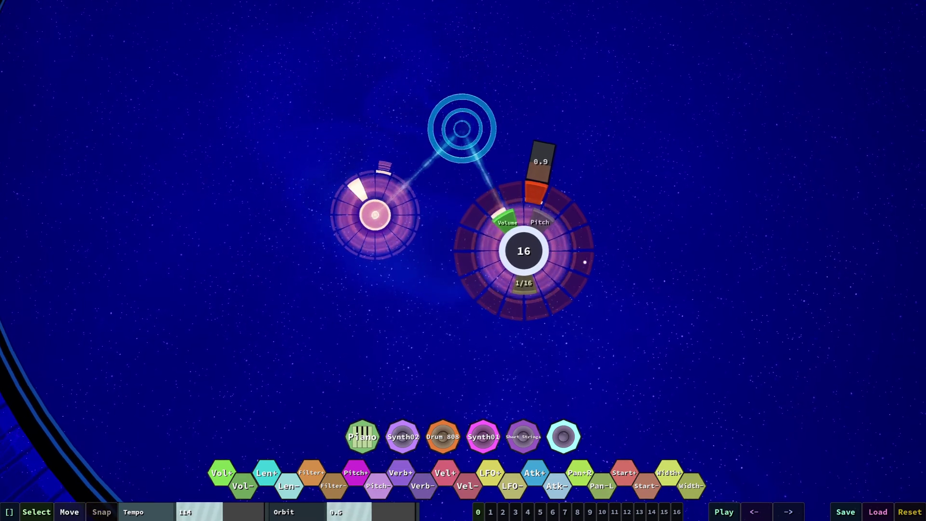
left_click(460, 235)
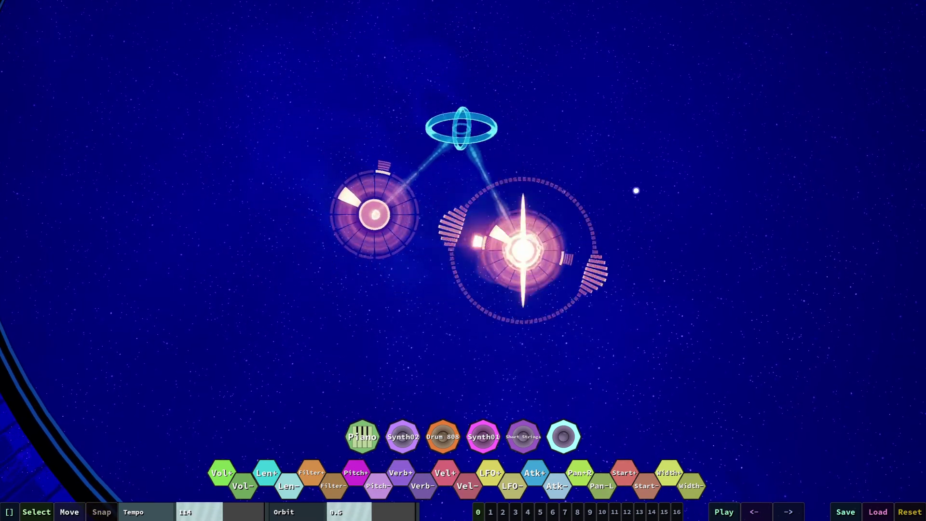
Copy the second drum sequencer as a third branch and activate steps 1, 3, 5, 7, 9, 10, 11, 13 and 15
middle_click_drag(636, 190, 368, 221)
left_click_drag(378, 210, 442, 308)
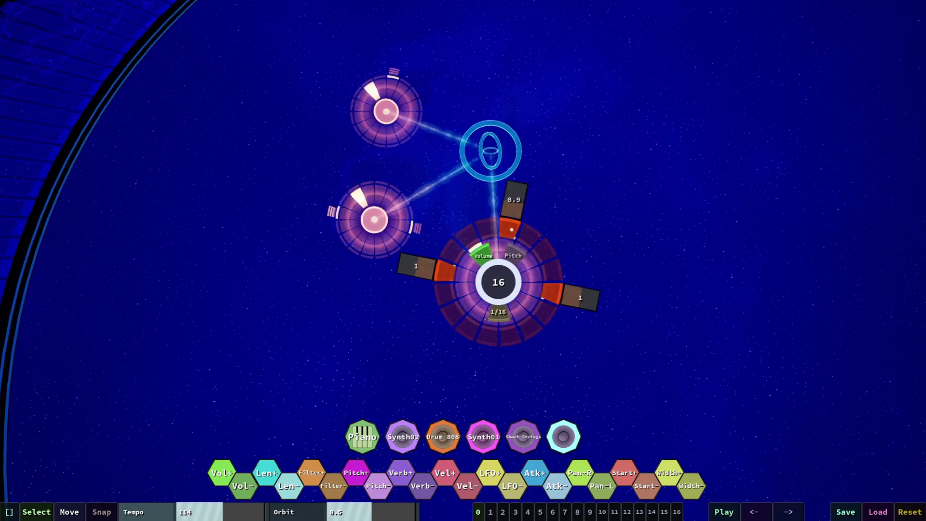
left_click(544, 250)
left_click(484, 331)
left_click(468, 327)
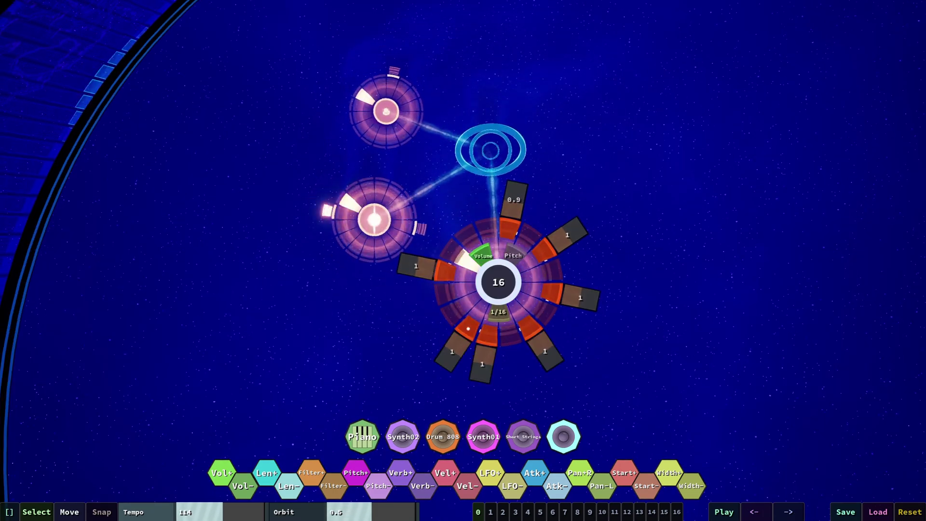
left_click(451, 313)
left_click(467, 237)
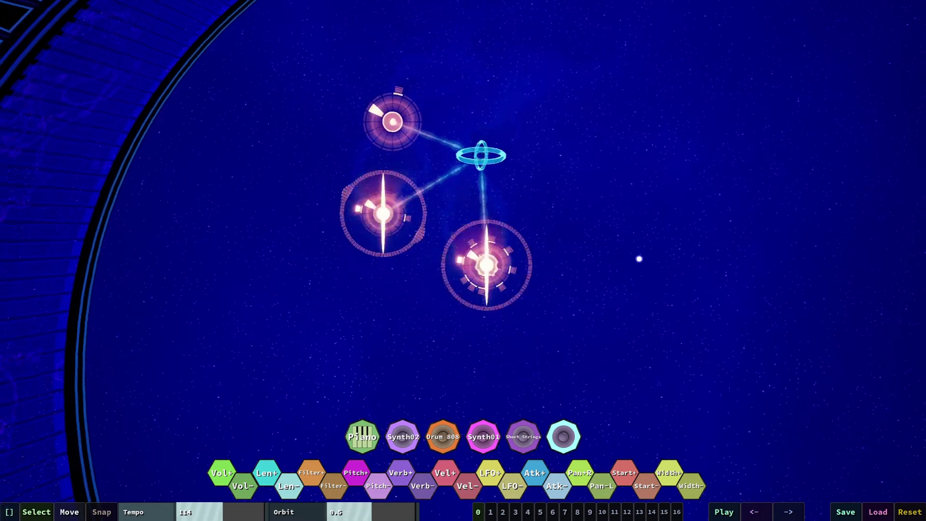
Lower the volume of the third drum sequencer's step 9 to 0.25 and step 10 to 0.6
left_click(492, 266)
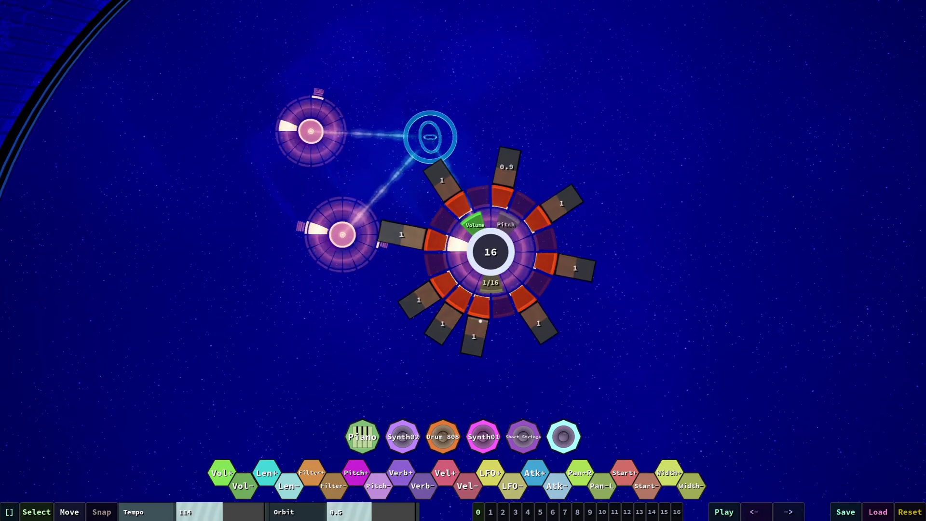
left_click(657, 294)
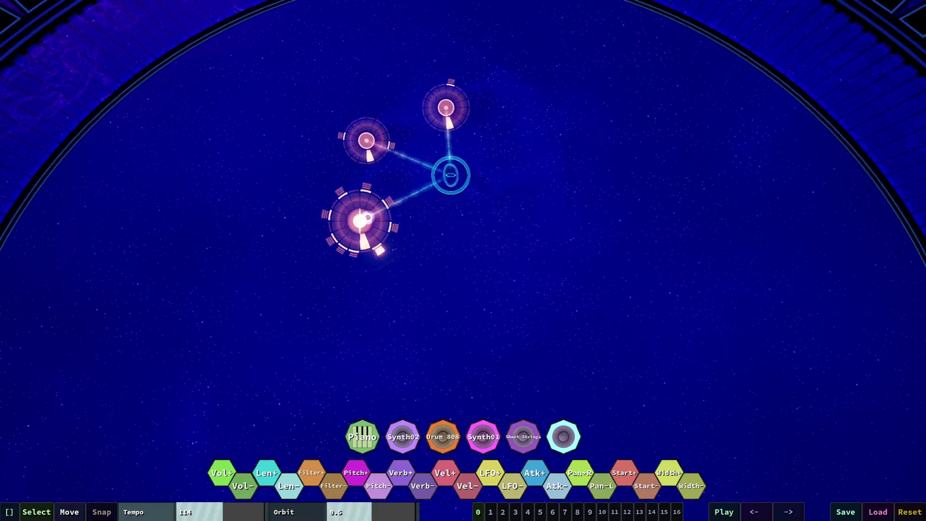
Copy the third drum sequencer as a fourth branch away from the others and reduce its 16 steps to none
left_click_drag(362, 220, 525, 258)
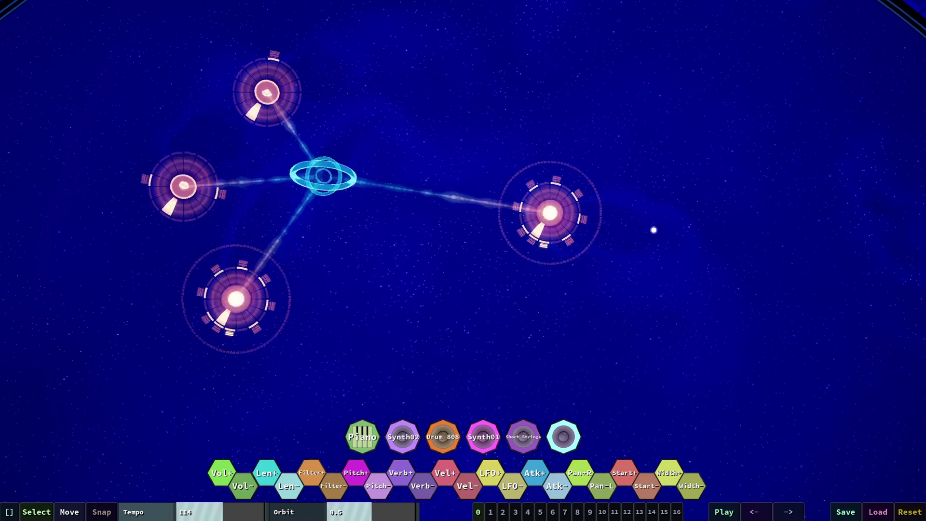
left_click(579, 215)
left_click(624, 209)
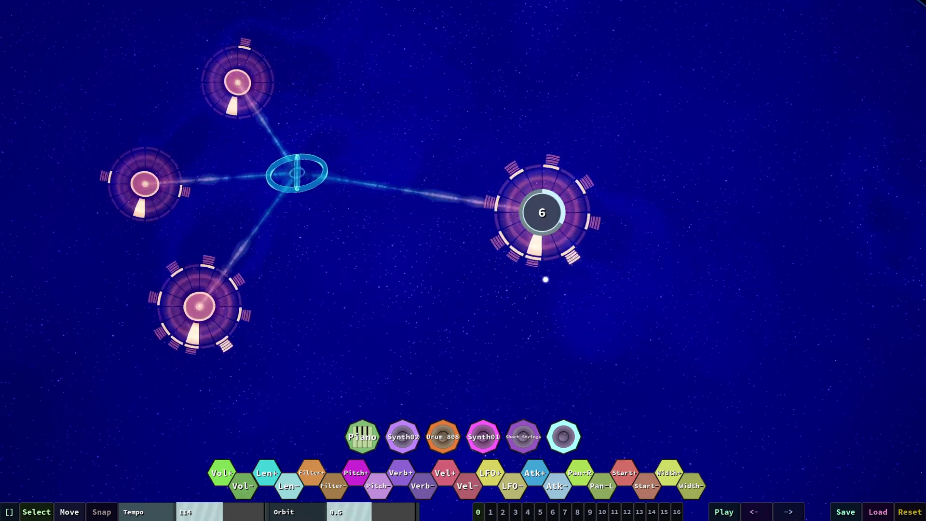
left_click(565, 248)
left_click(563, 231)
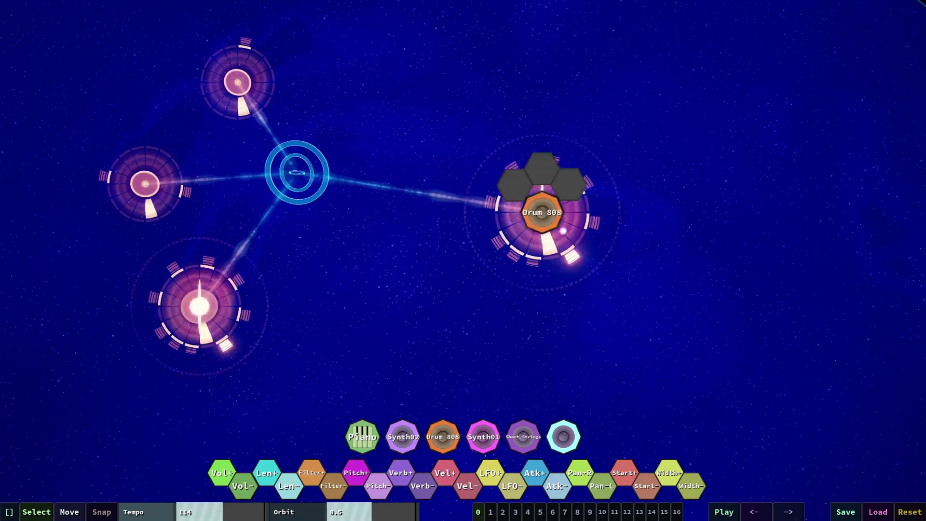
left_click(550, 214)
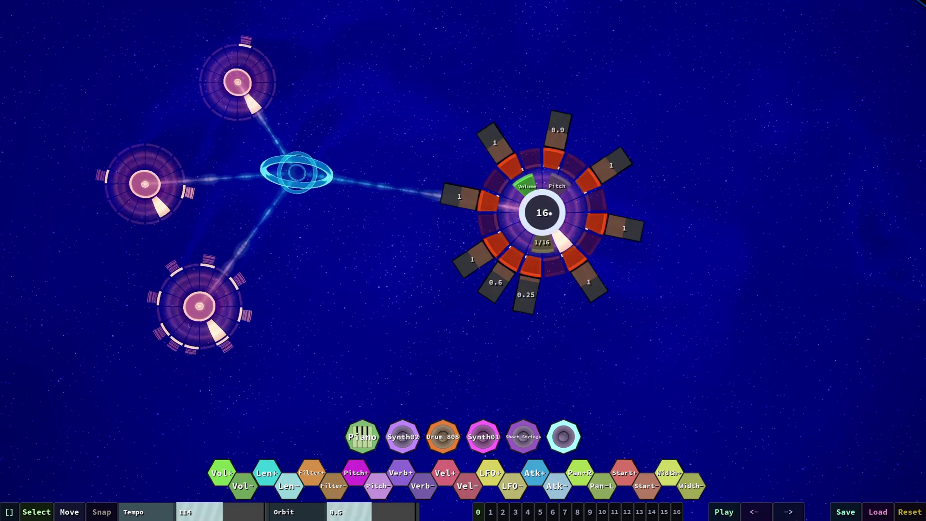
scroll(543, 208, "down", 4)
left_click(674, 191)
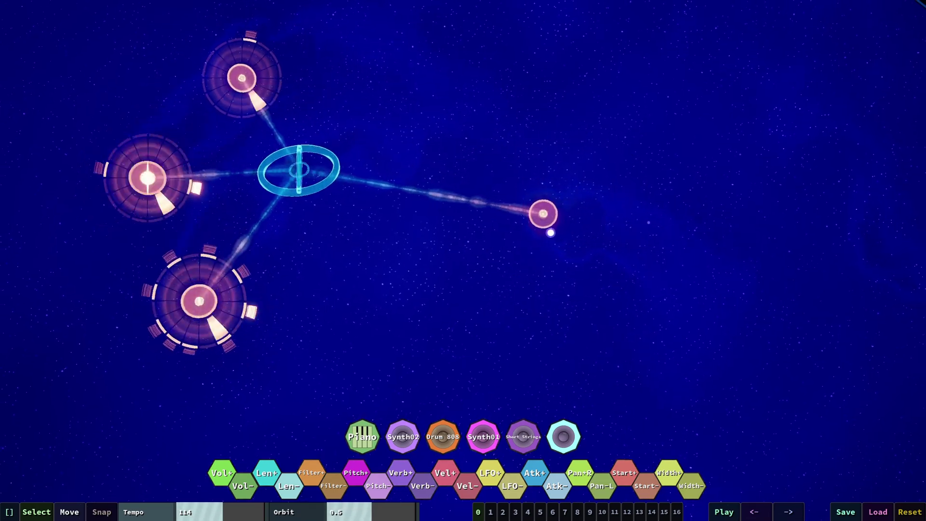
Change the fourth branch node's instrument to Piano and set its number to 16
left_click(562, 281)
scroll(530, 293, "up", 2)
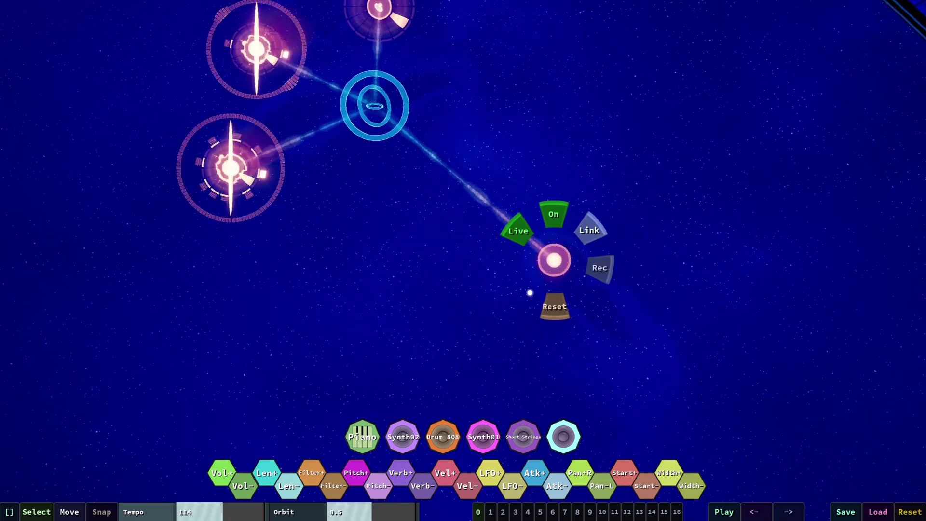
left_click(492, 311)
left_click_drag(362, 436, 554, 260)
left_click(479, 310)
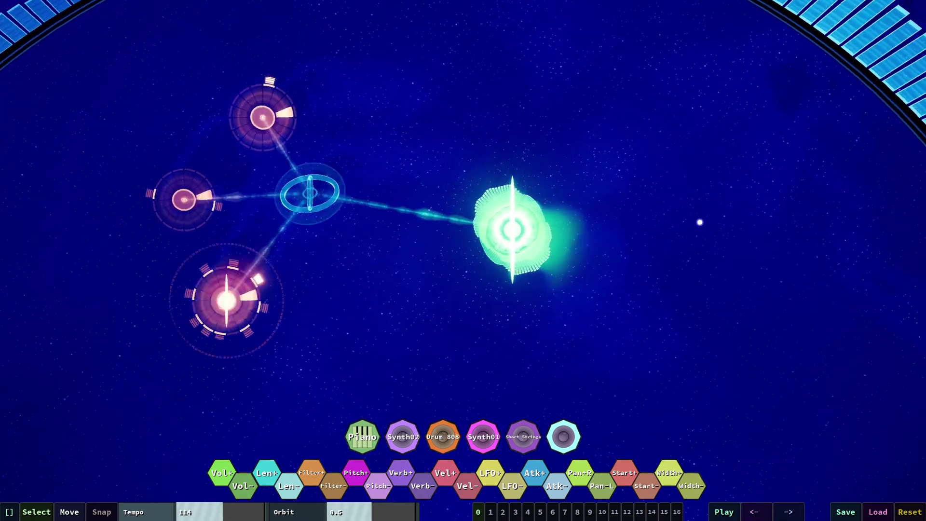
left_click(523, 249)
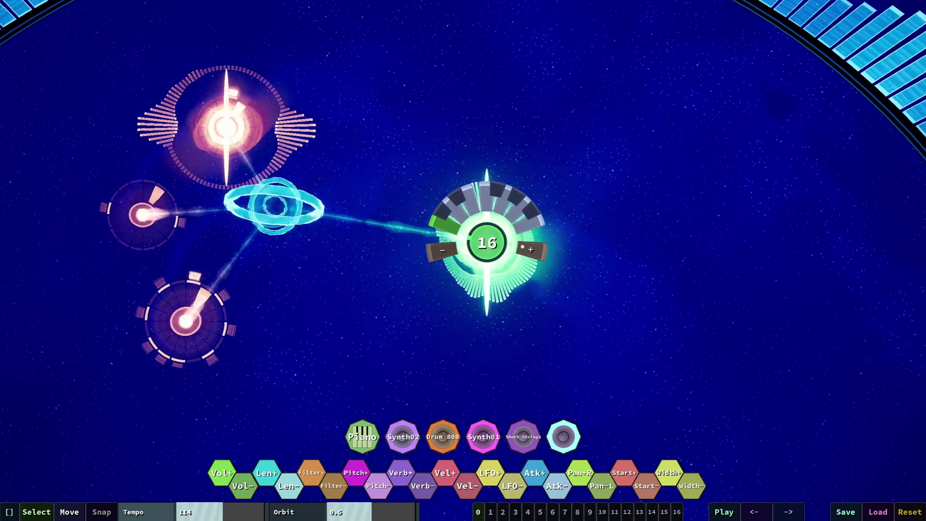
left_click(616, 237)
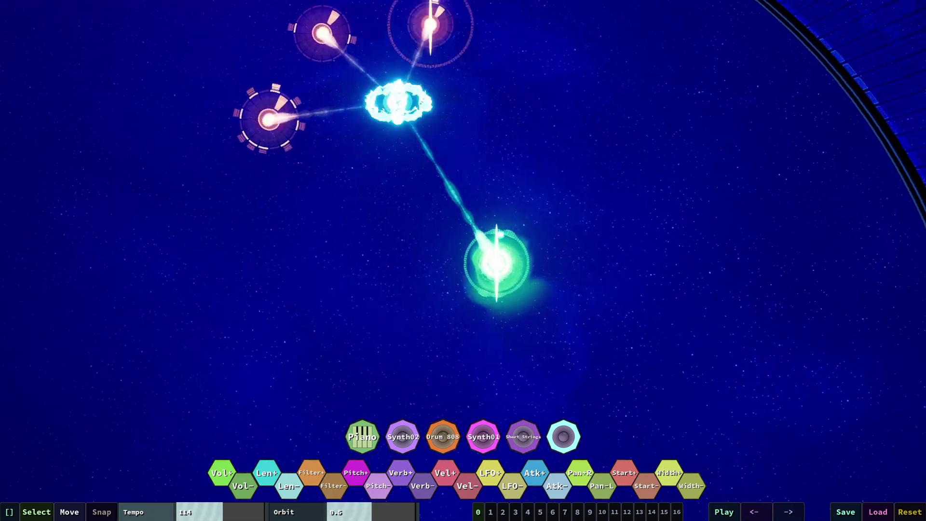
Extend the piano node into a chain of four linked piano nodes
left_click(504, 264)
left_click_drag(464, 259, 559, 250)
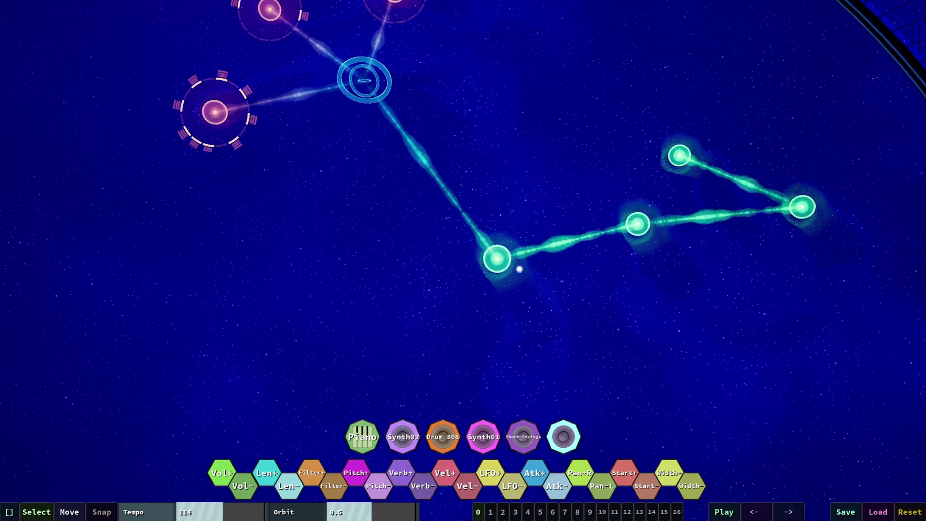
Check the note options of the first two piano nodes and straighten the four-node chain into a row
left_click(506, 263)
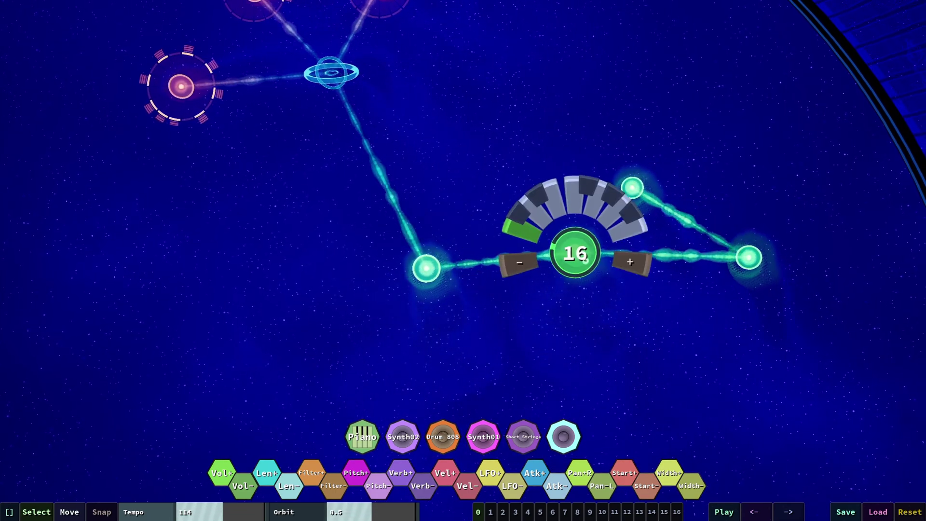
left_click(426, 268)
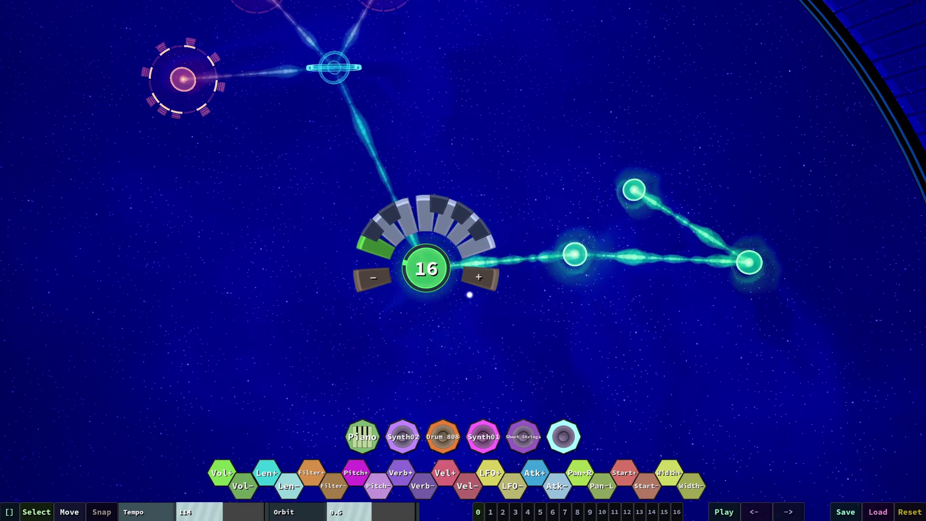
left_click(679, 237)
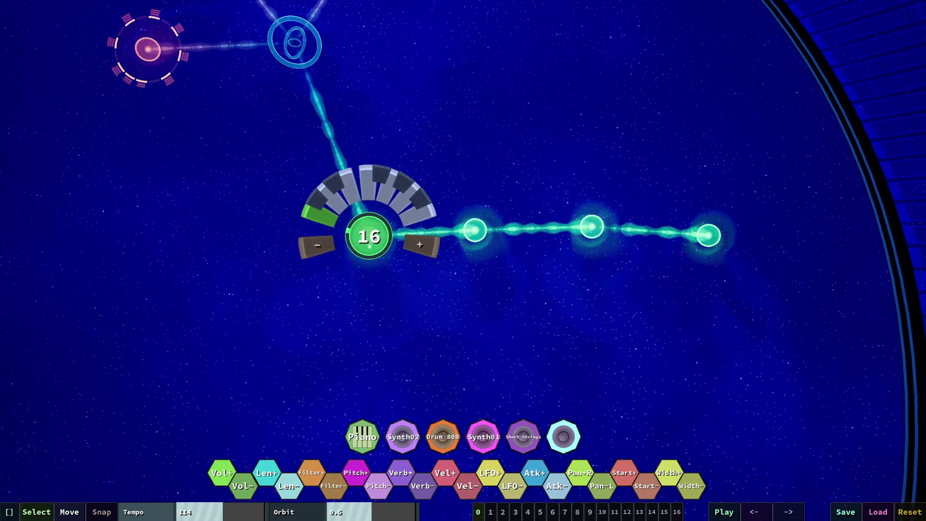
right_click_drag(369, 246, 403, 267)
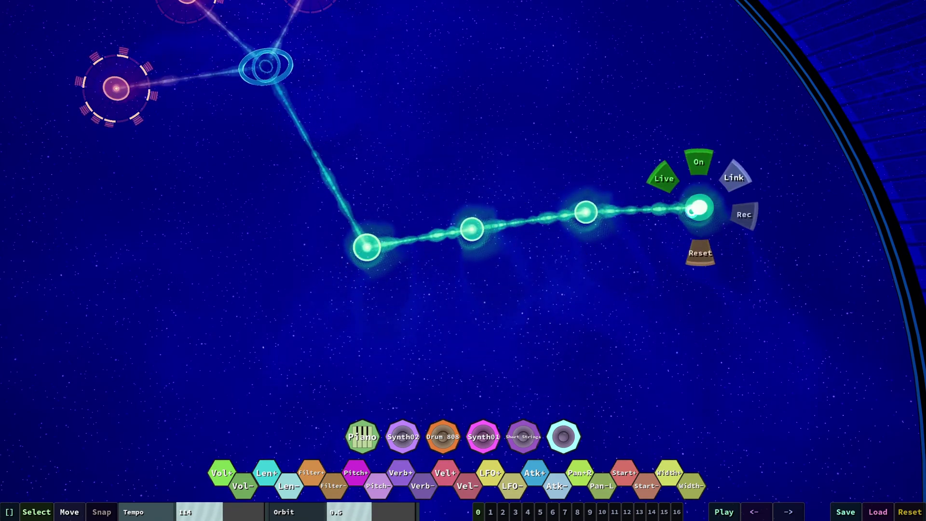
Select all four piano nodes and place a duplicate of the whole chain alongside the original row
left_click(705, 248)
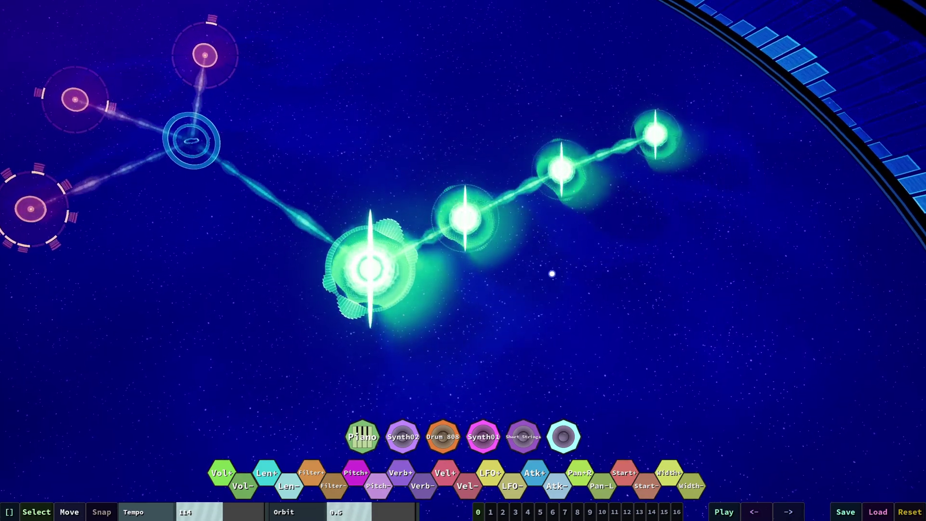
scroll(524, 264, "down", 2)
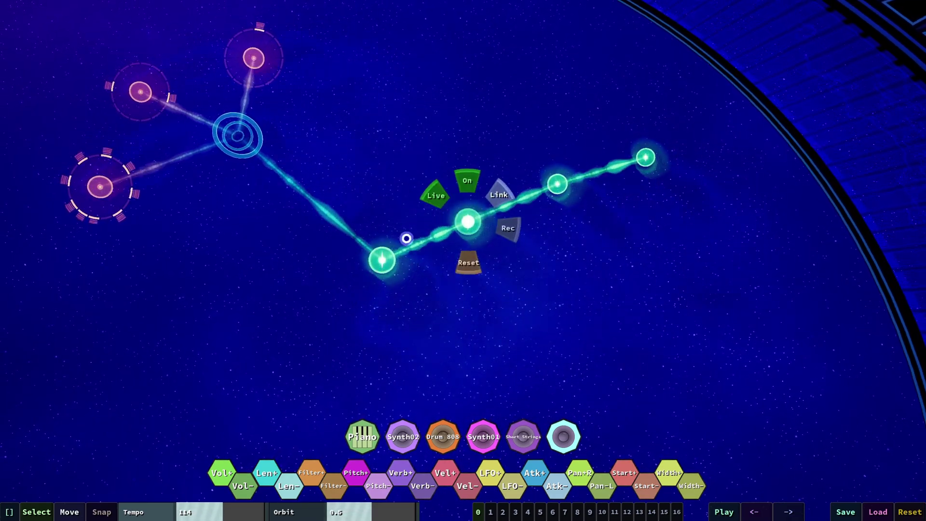
mouse_move(428, 241)
left_click(468, 221)
left_click(558, 183)
left_click(645, 157)
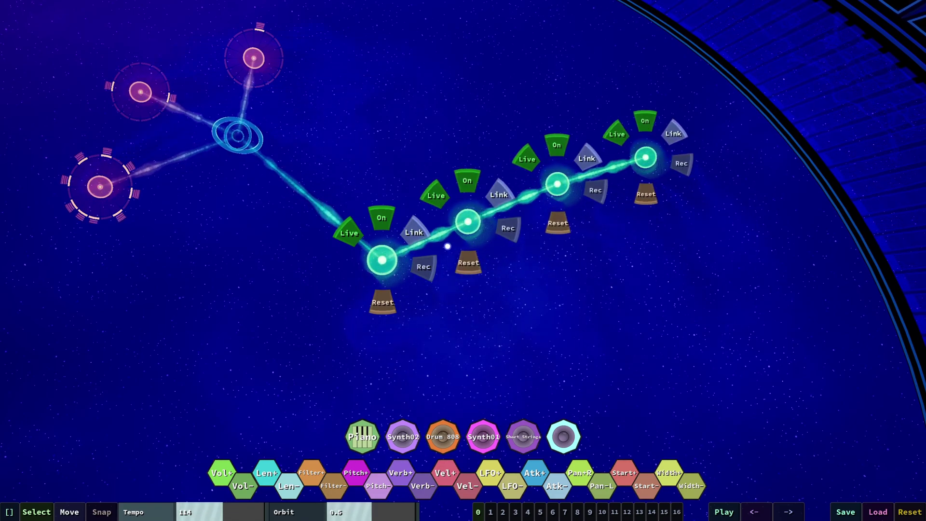
key("ctrl+d")
left_click(541, 273)
scroll(550, 306, "down", 2)
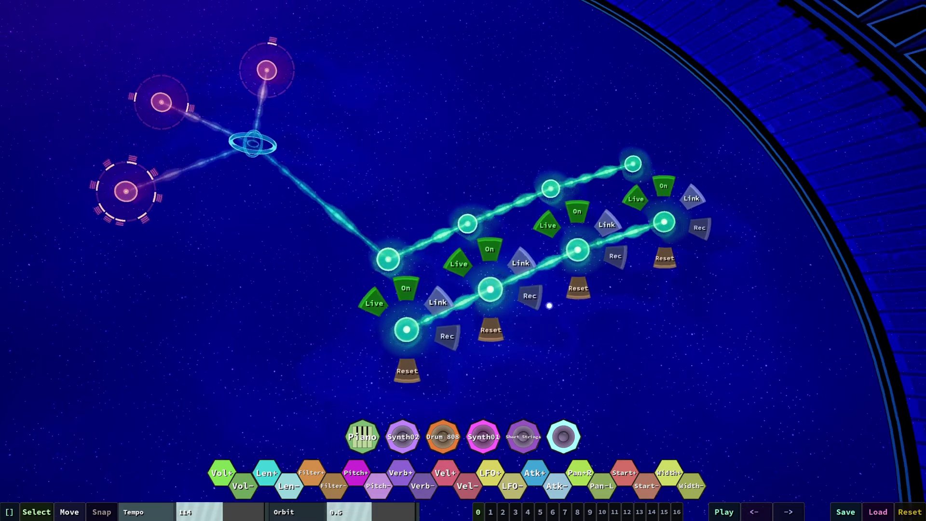
Duplicate the selected four-node piano chain twice more, placing each copy as a further row beside the last
middle_click_drag(550, 305, 432, 352)
key("ctrl+d")
left_click(499, 386)
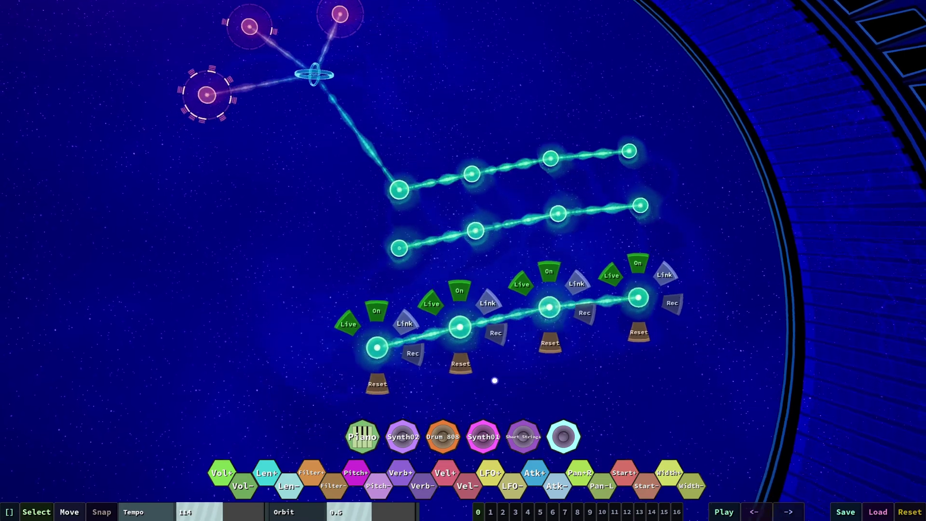
key("ctrl+d")
left_click(507, 375)
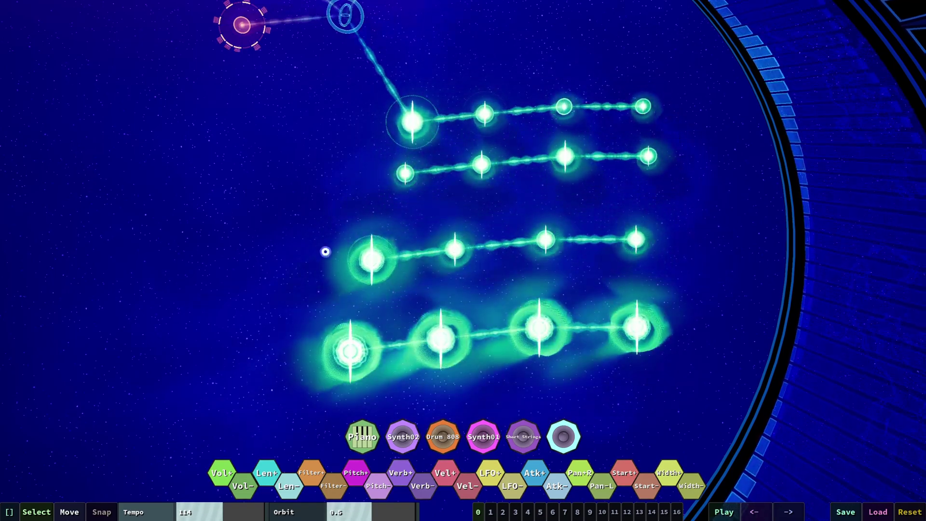
Link the first nodes of the four piano chains in series with the chains fanned out, and return to Select mode
middle_click_drag(292, 261, 355, 212)
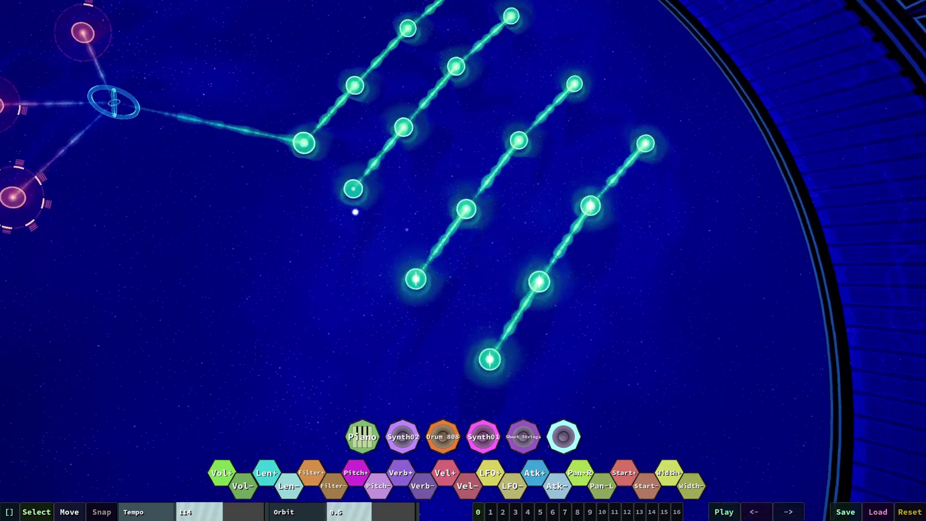
left_click(344, 157)
left_click(377, 136)
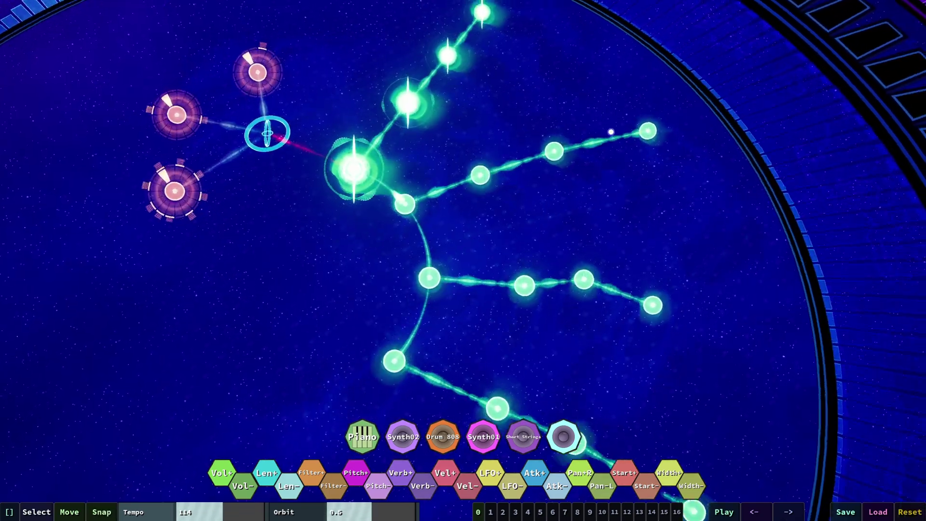
left_click(43, 513)
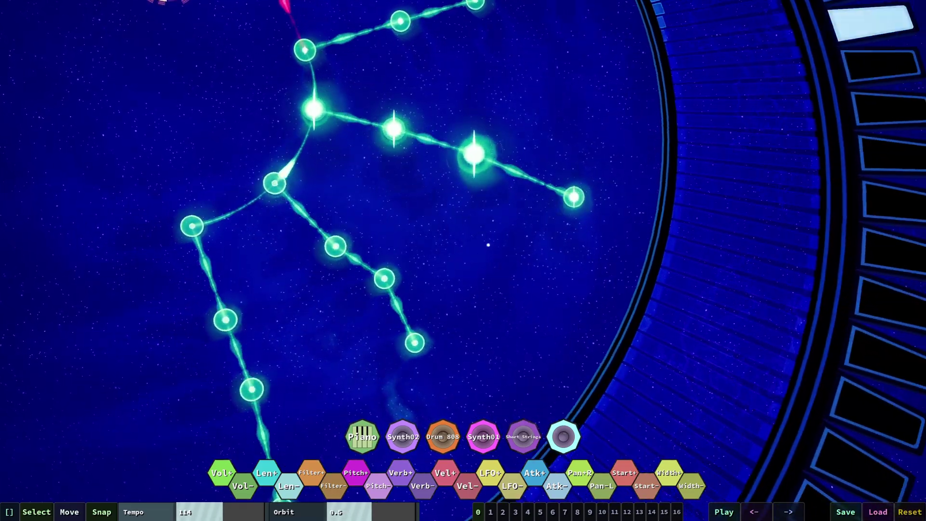